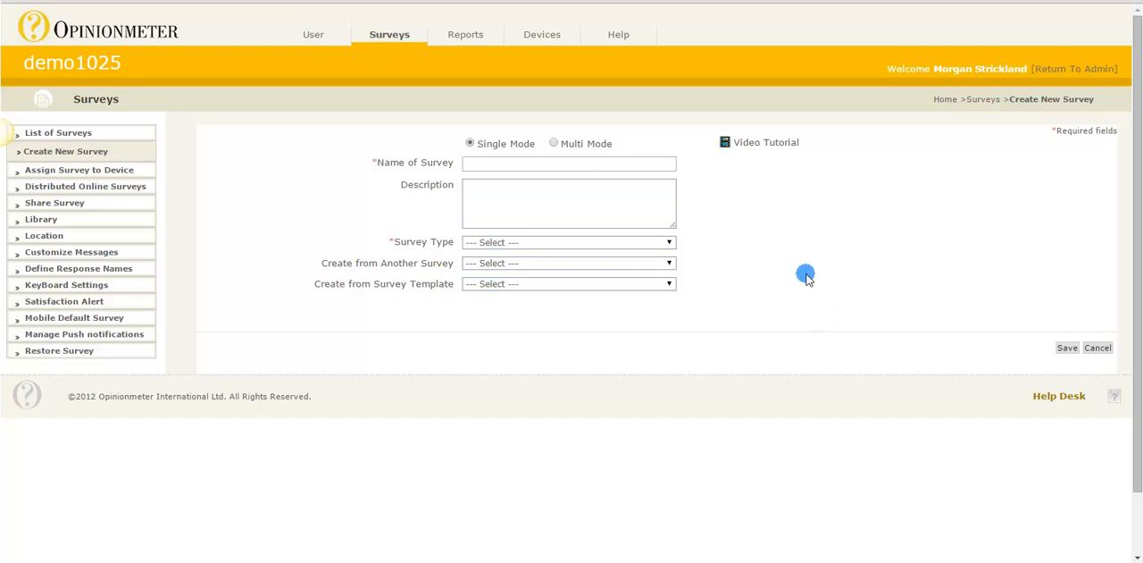
Compare the Single Mode and Multi Mode survey options and view the survey types offered for Single Mode
click(563, 145)
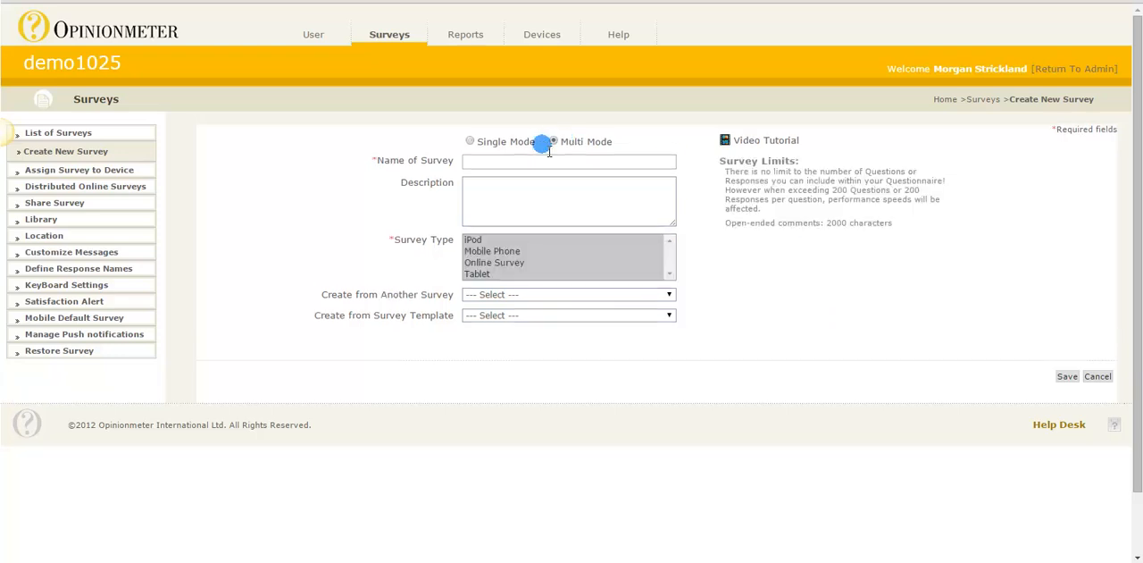
click(481, 148)
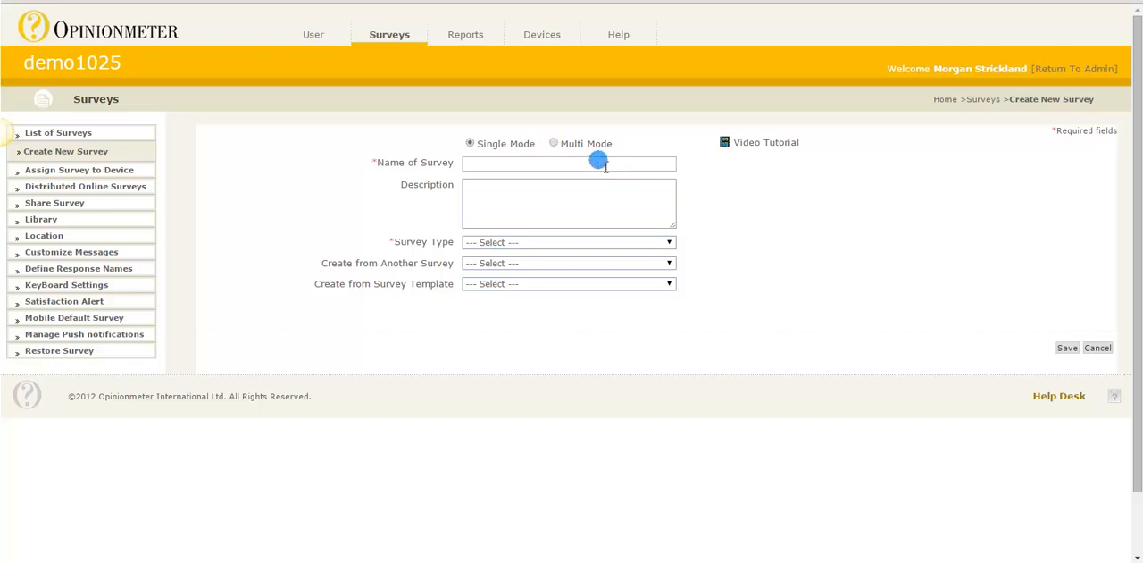
click(647, 245)
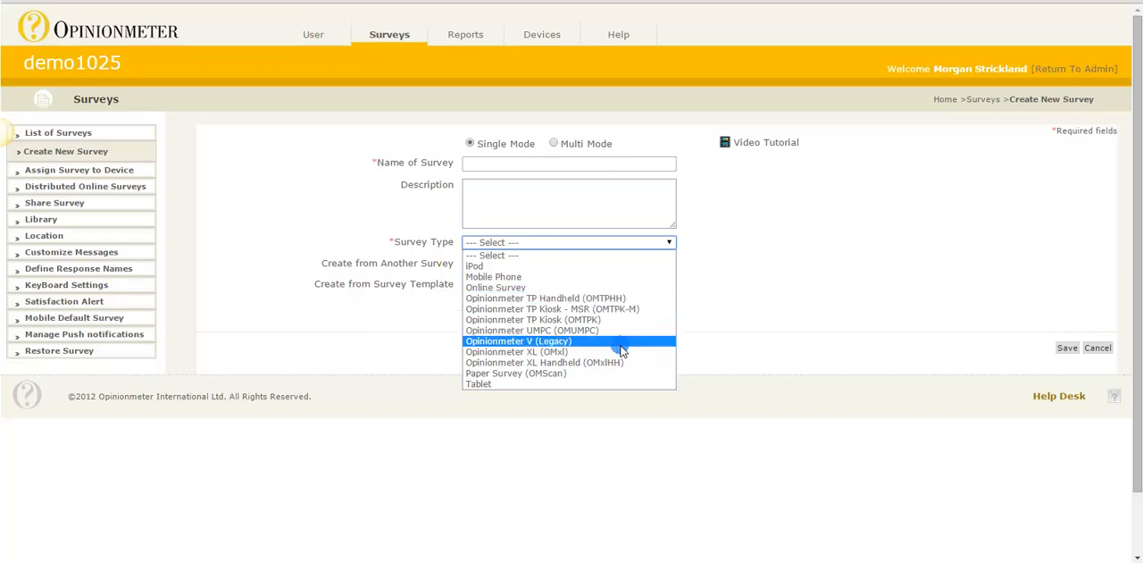
click(613, 256)
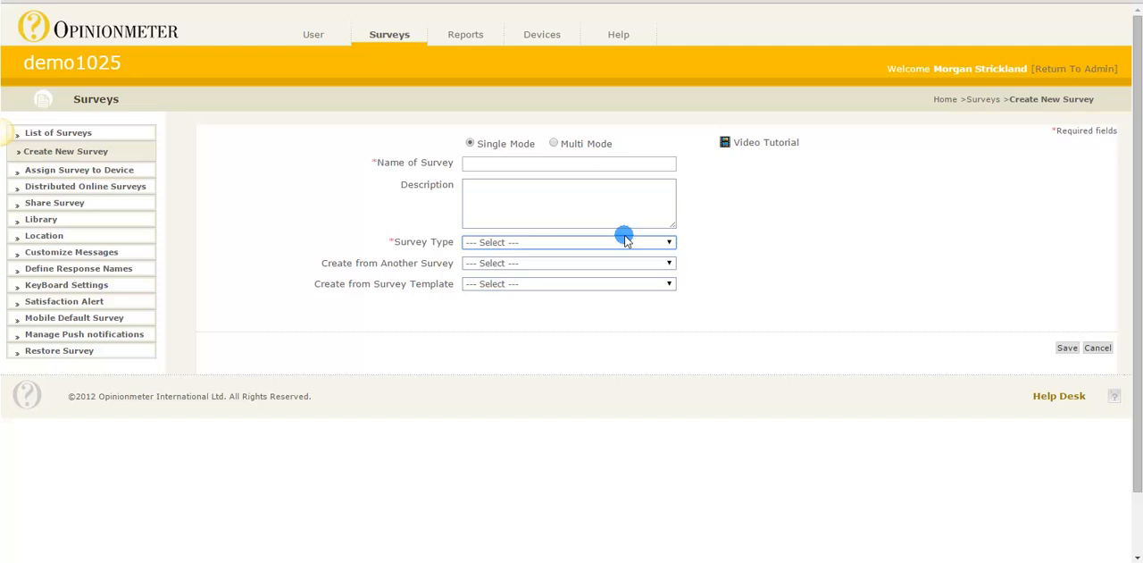
Set the new survey to Multi Mode and select the iPod, Mobile Phone, Online Survey and Tablet survey types
click(553, 143)
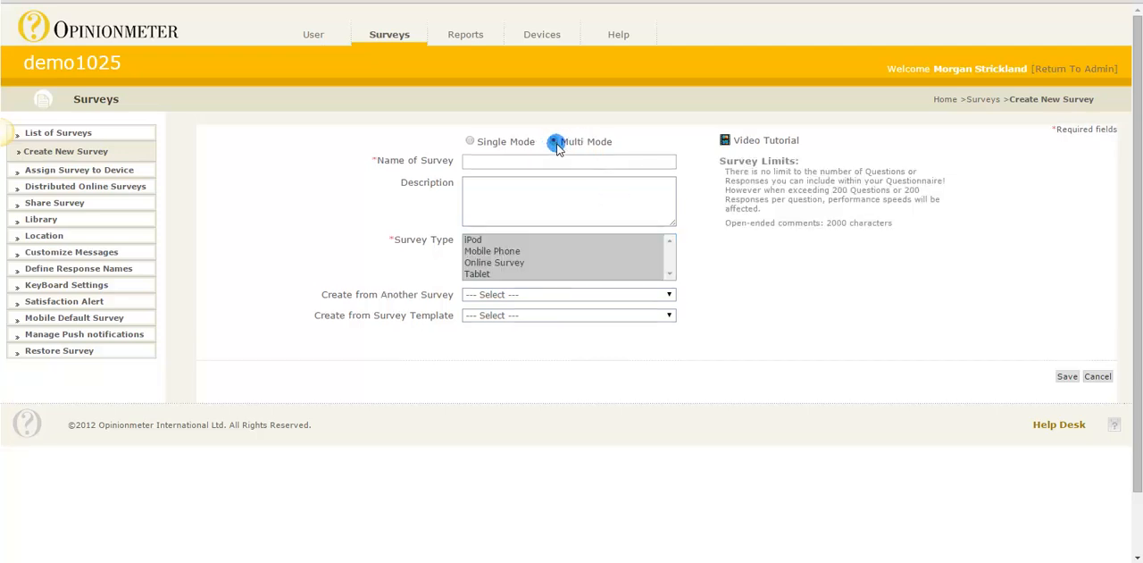
click(535, 239)
click(534, 251)
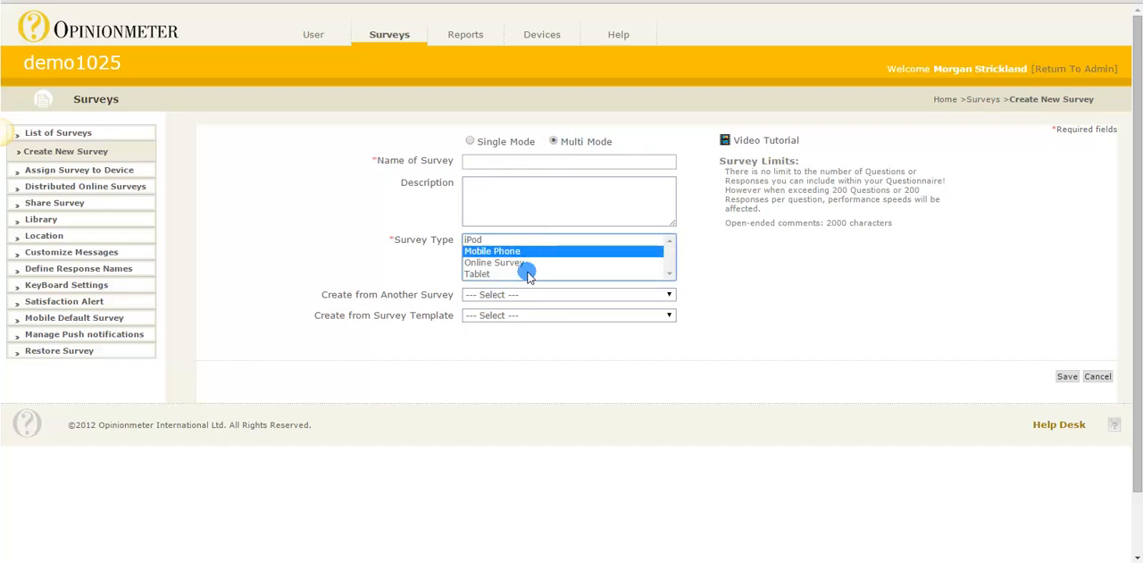
click(525, 271)
shift+click(531, 241)
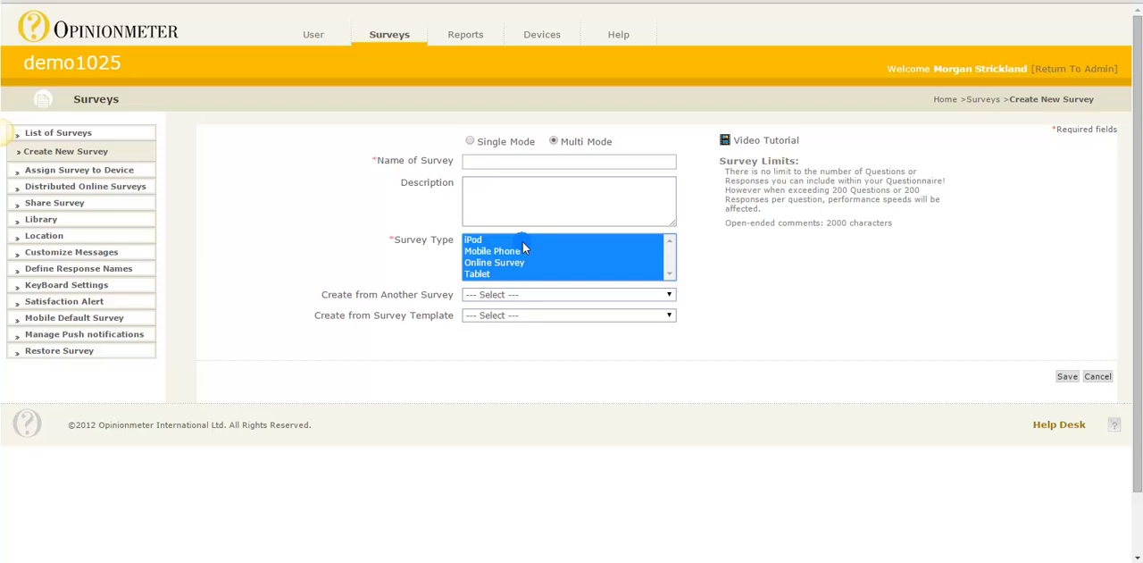
click(676, 134)
Open the existing survey Multi-Mode Surveys for editing and look through its defined questions
click(98, 134)
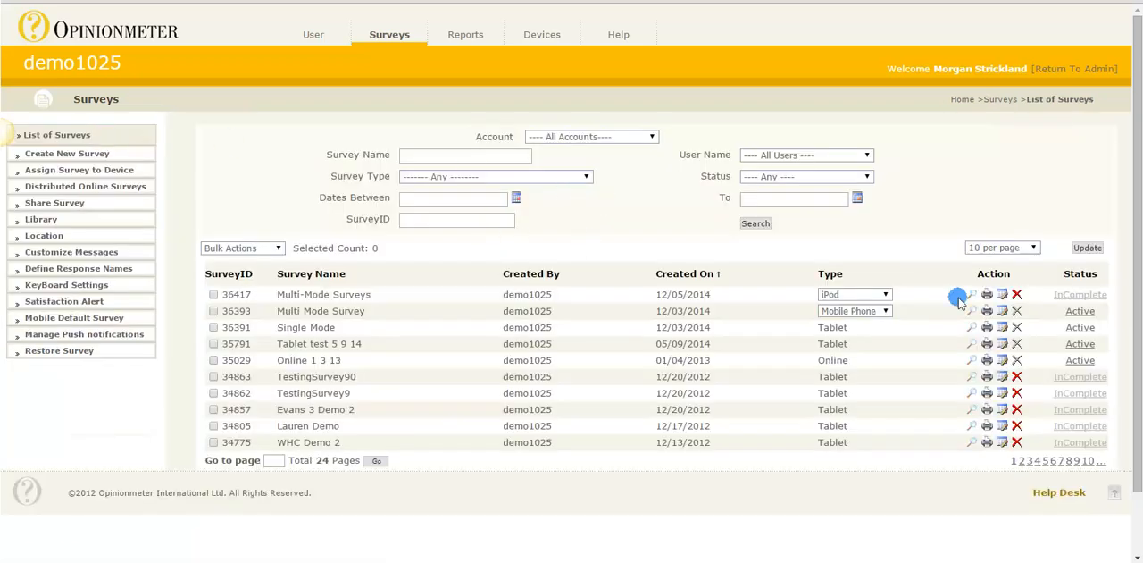
click(1002, 295)
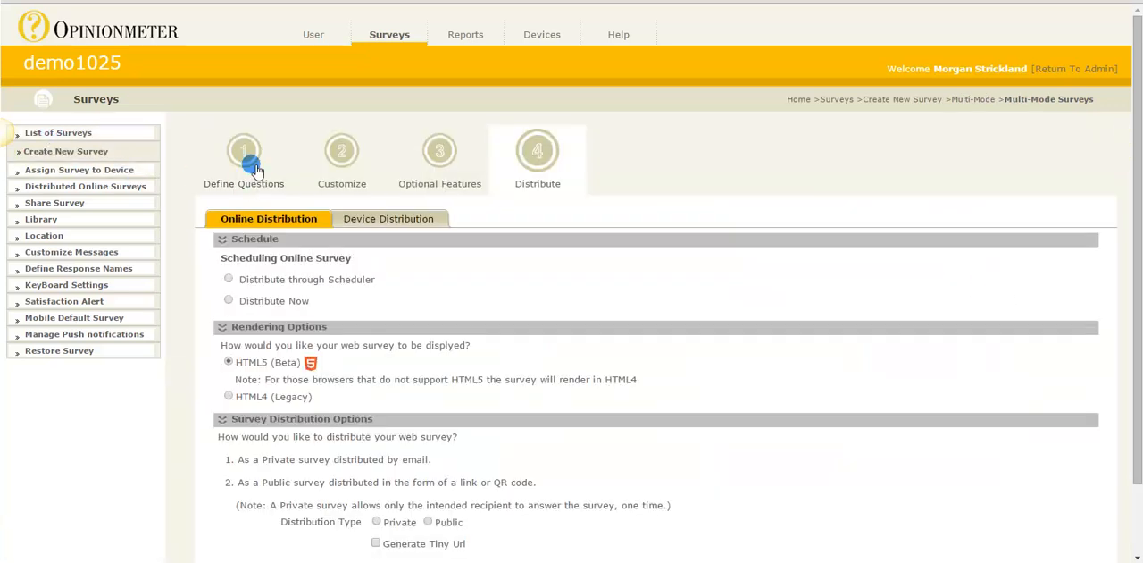
click(254, 169)
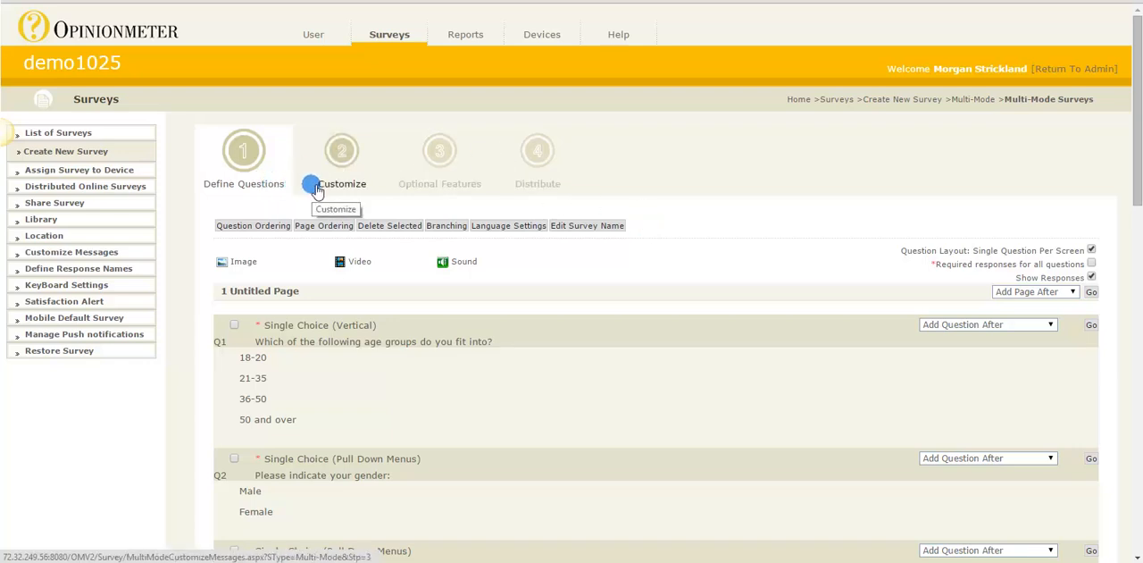
scroll(768, 390, down, 1)
scroll(769, 391, down, 5)
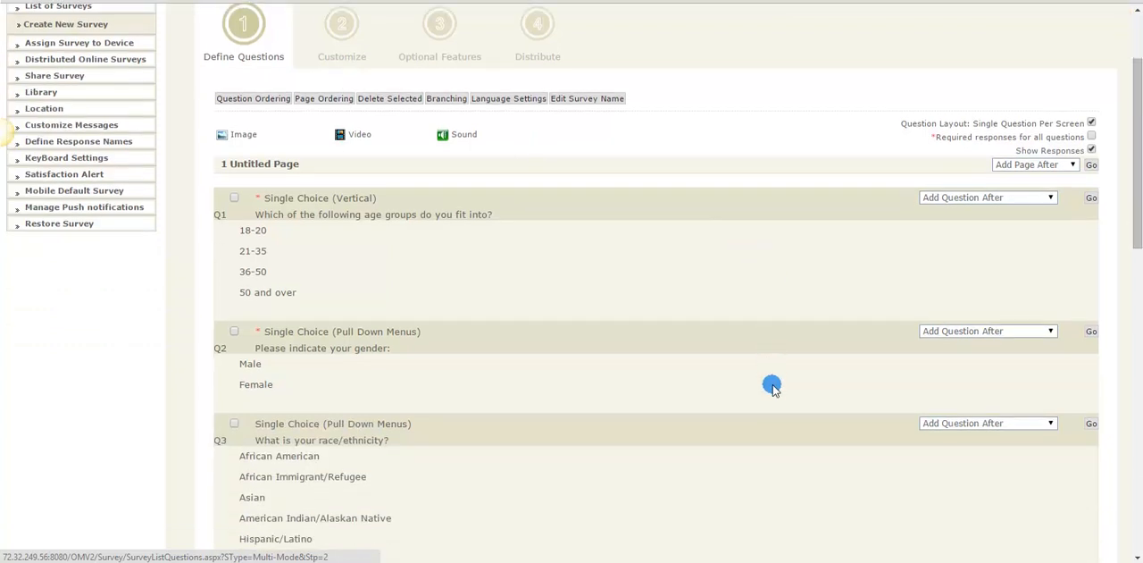
scroll(775, 387, up, 2)
scroll(778, 386, up, 3)
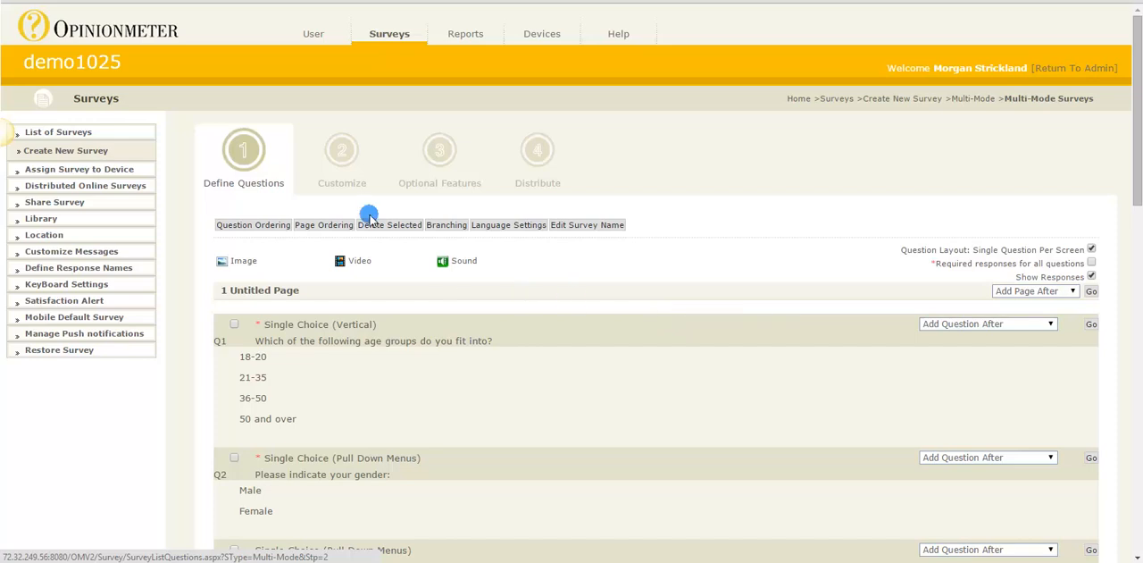
View the survey's customization settings for the Online, Tablet, Mobile Phone and iPod modes
click(355, 168)
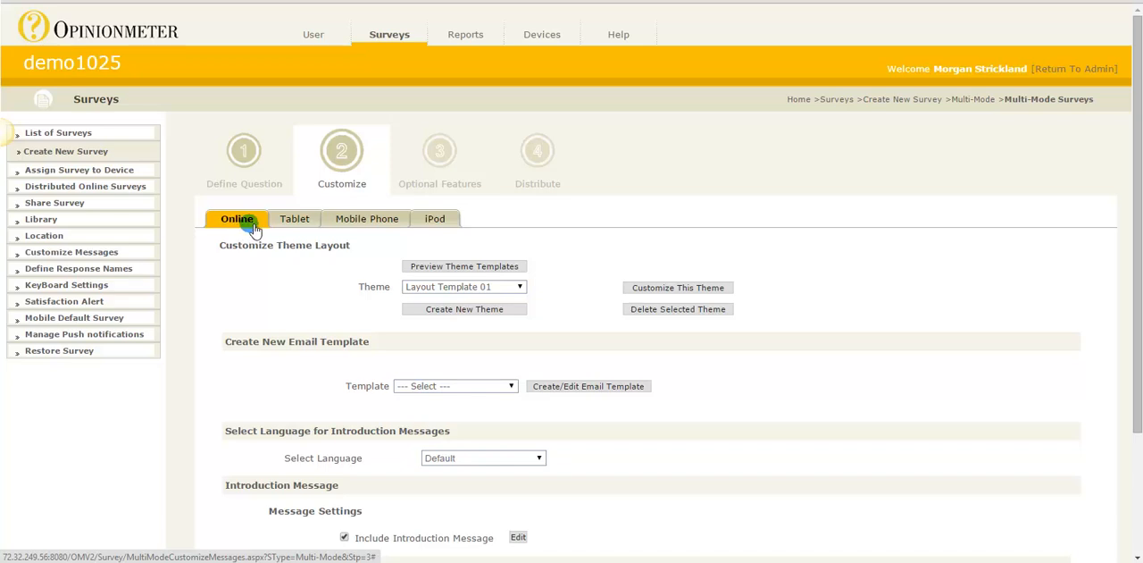
click(294, 220)
click(366, 223)
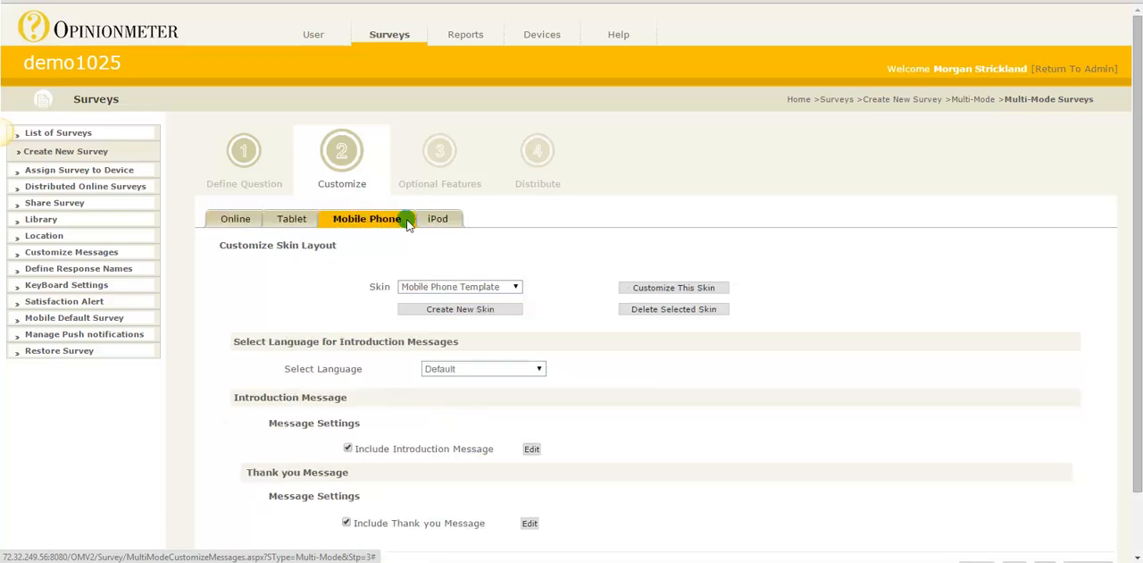
click(433, 224)
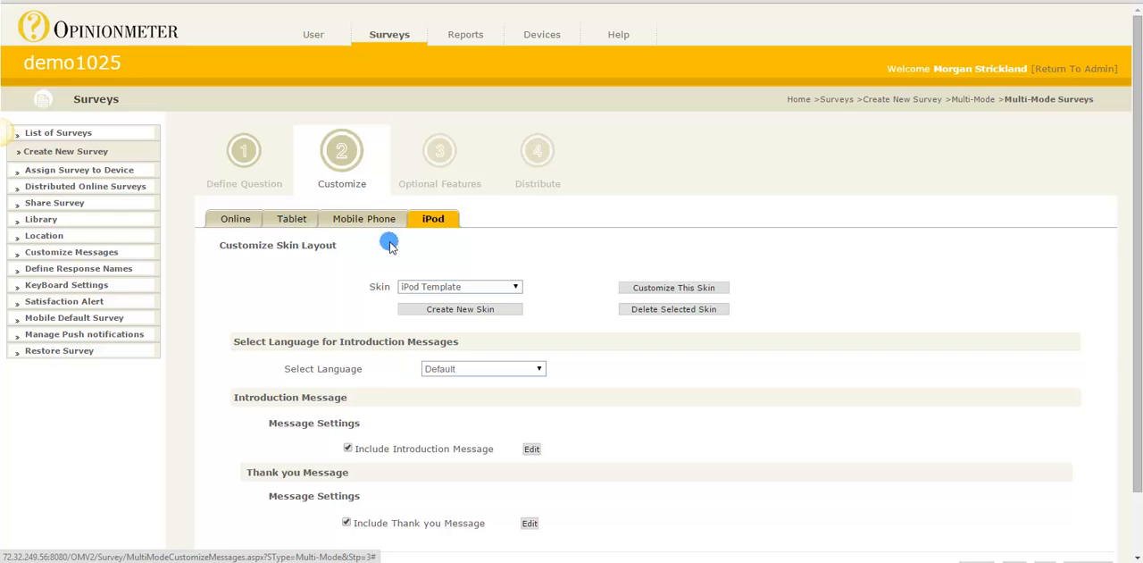
Examine the online theme's page layout, question, response and header/footer formatting, then return to the Online customization settings
click(257, 220)
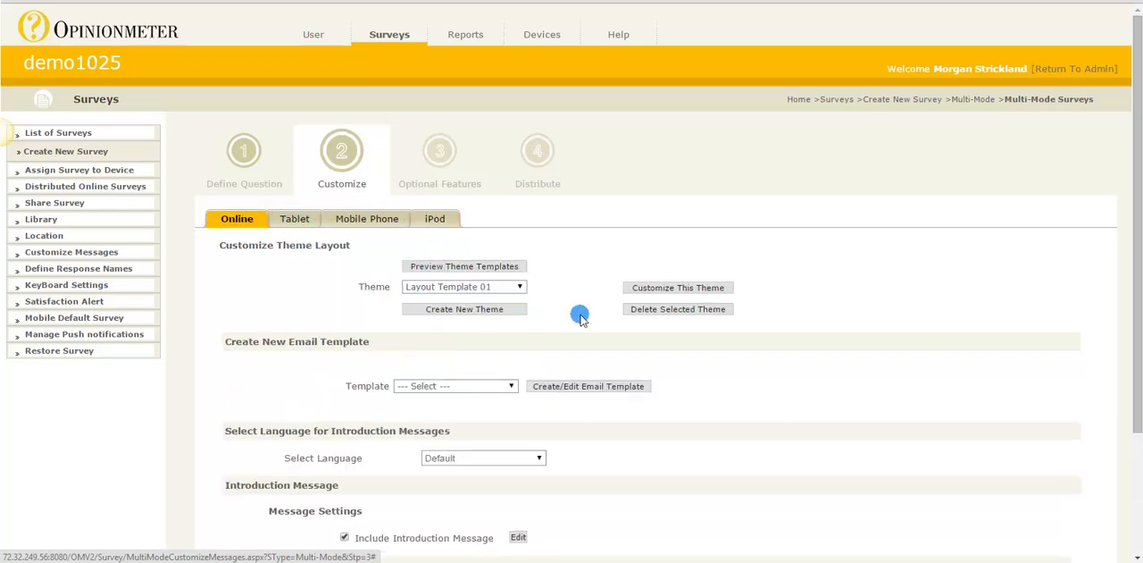
click(658, 291)
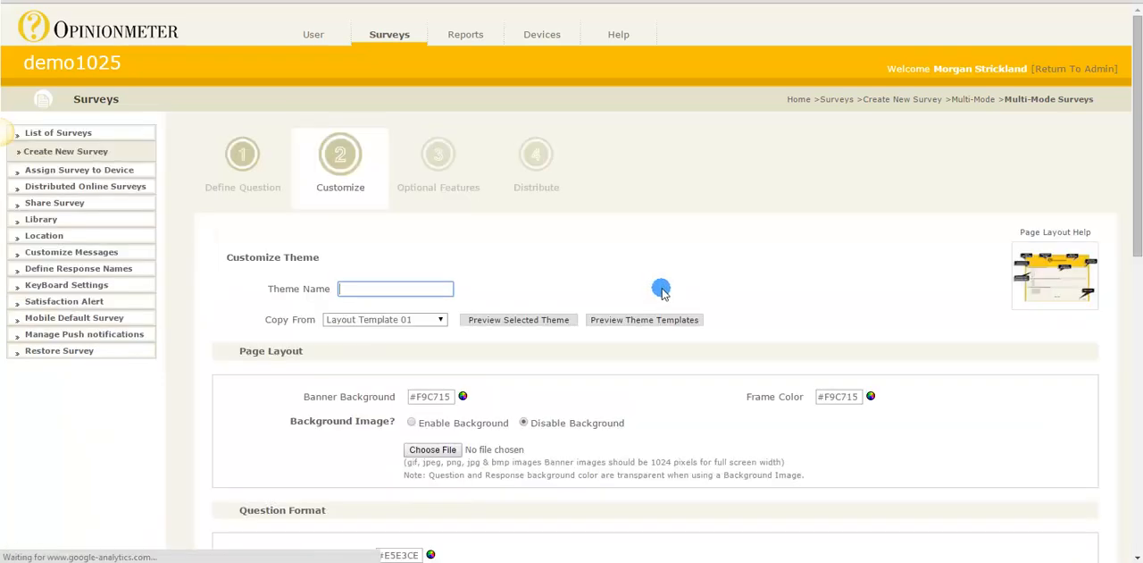
scroll(678, 324, down, 4)
scroll(681, 328, down, 3)
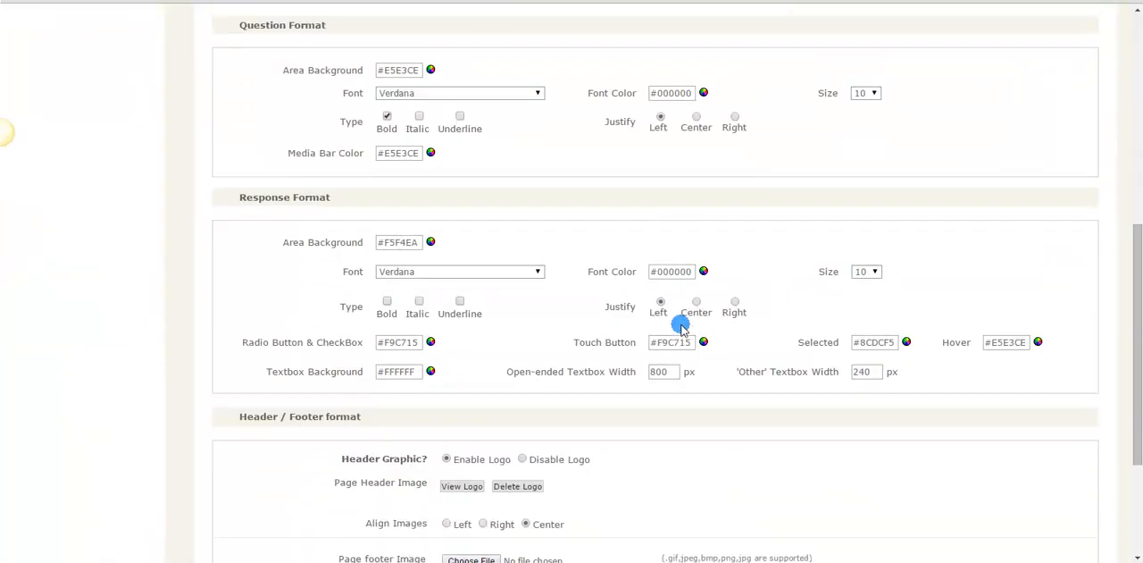
scroll(681, 327, down, 1)
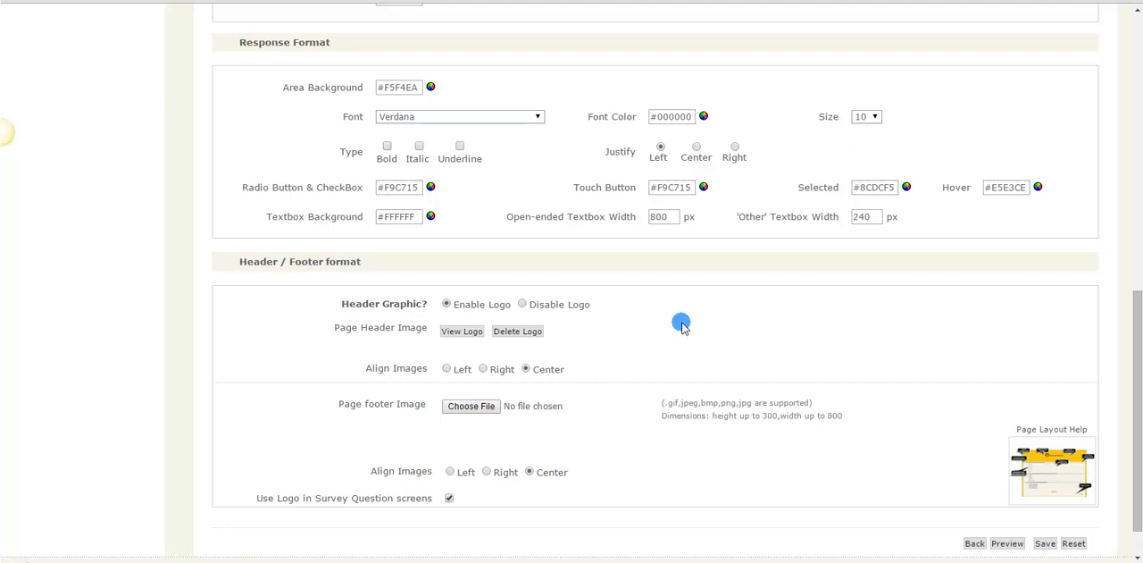
click(974, 544)
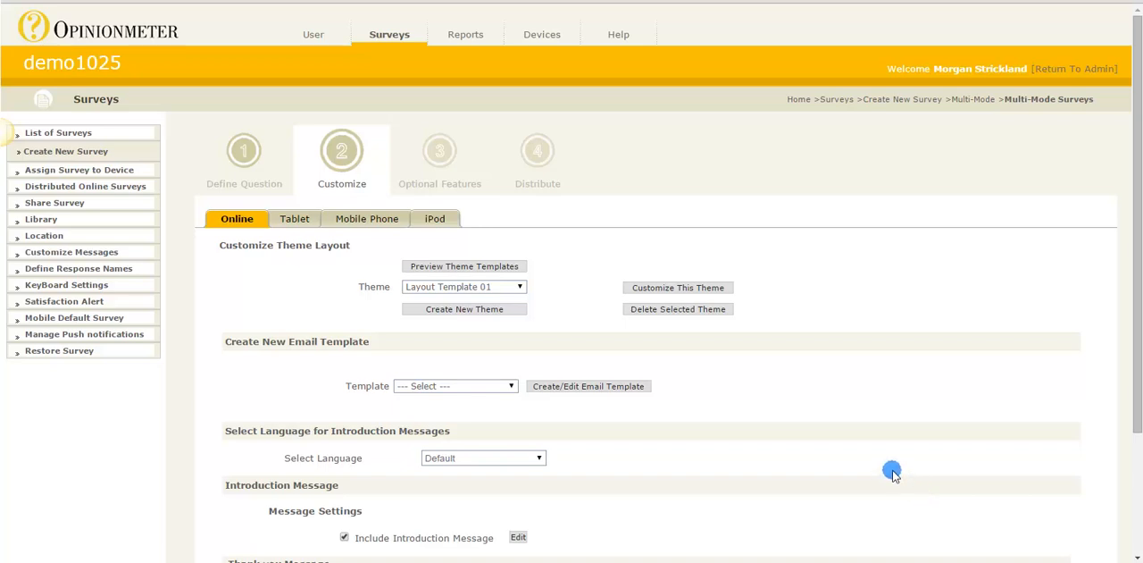
Open the online survey's introduction message for editing and view its text
scroll(891, 465, down, 2)
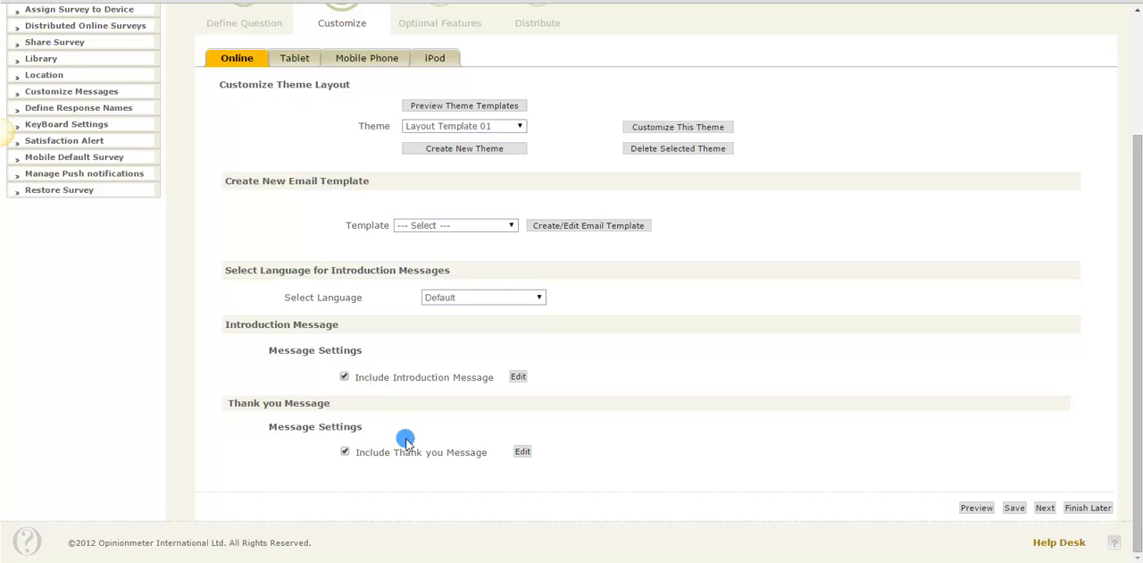
click(517, 377)
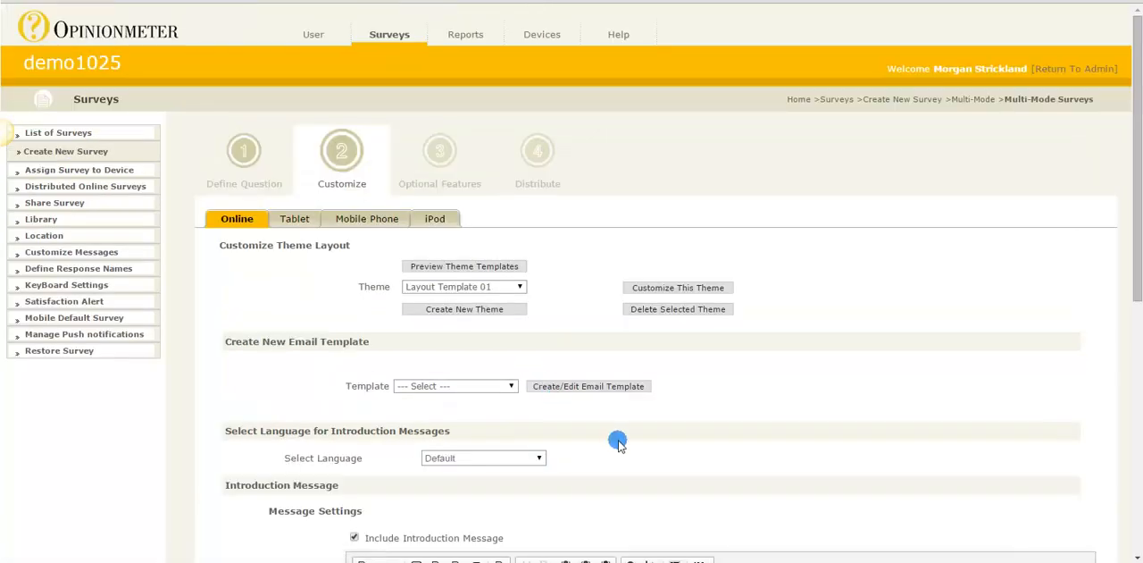
scroll(619, 444, down, 3)
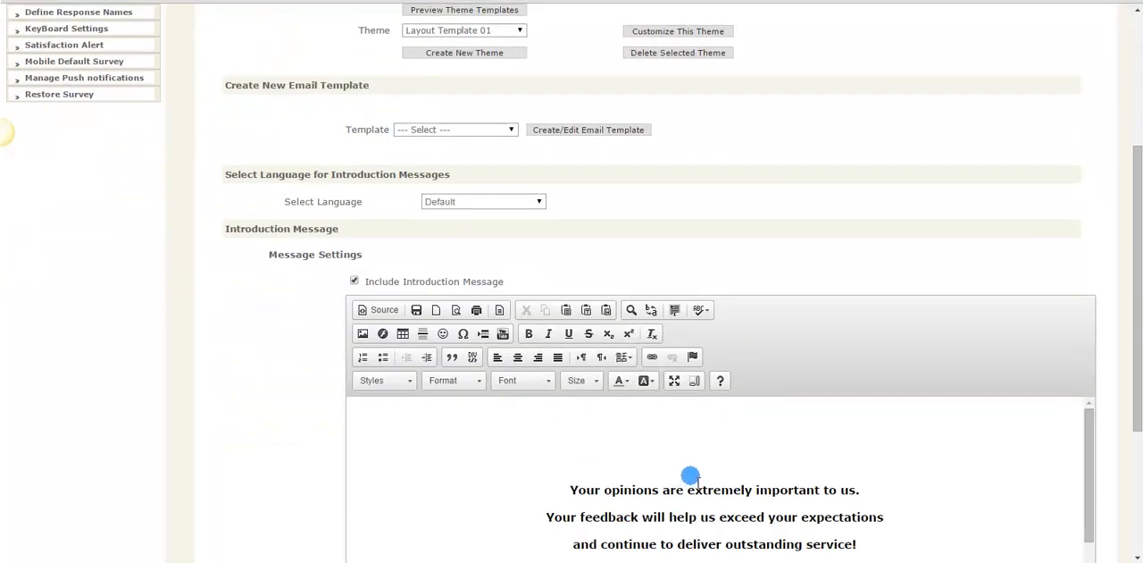
scroll(714, 458, up, 3)
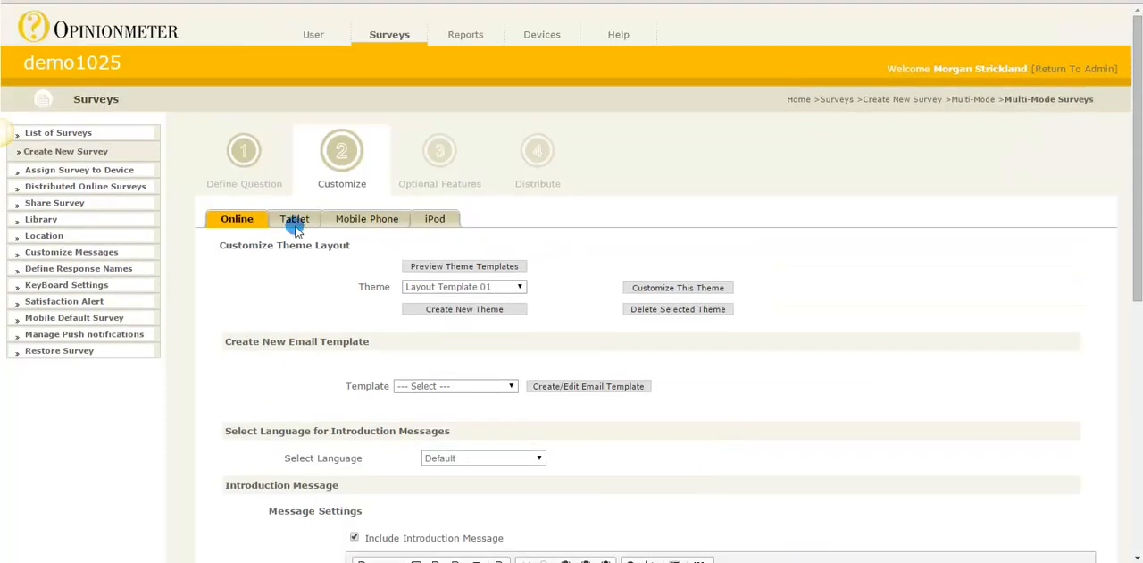
View the skin and message settings for the Tablet, Mobile Phone and iPod modes in turn
click(295, 220)
click(359, 222)
click(438, 221)
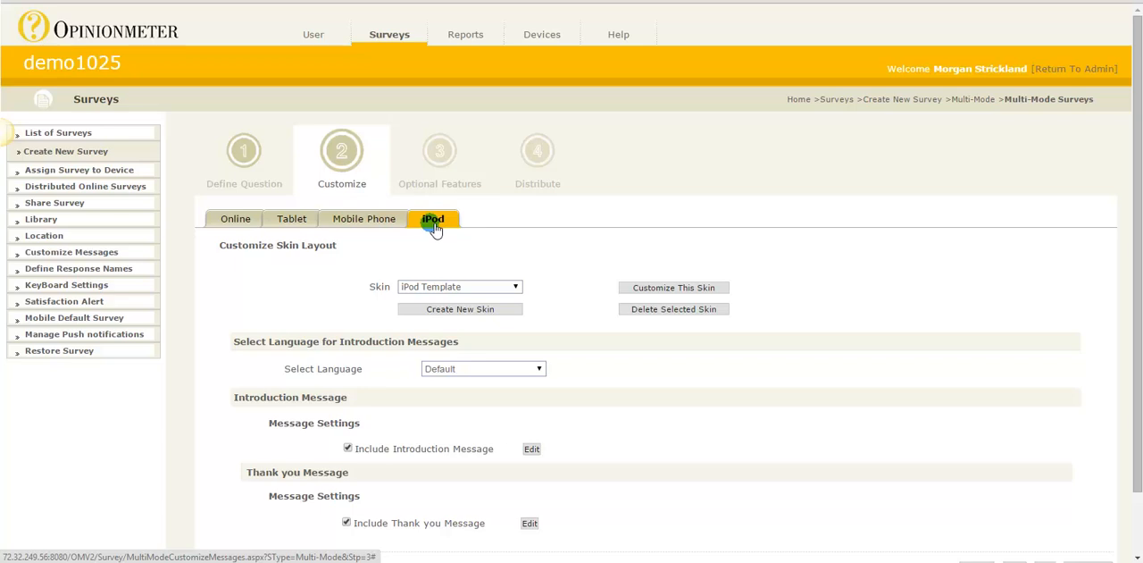
Open the survey's optional features and get an overview of the online, device and common groups
click(450, 185)
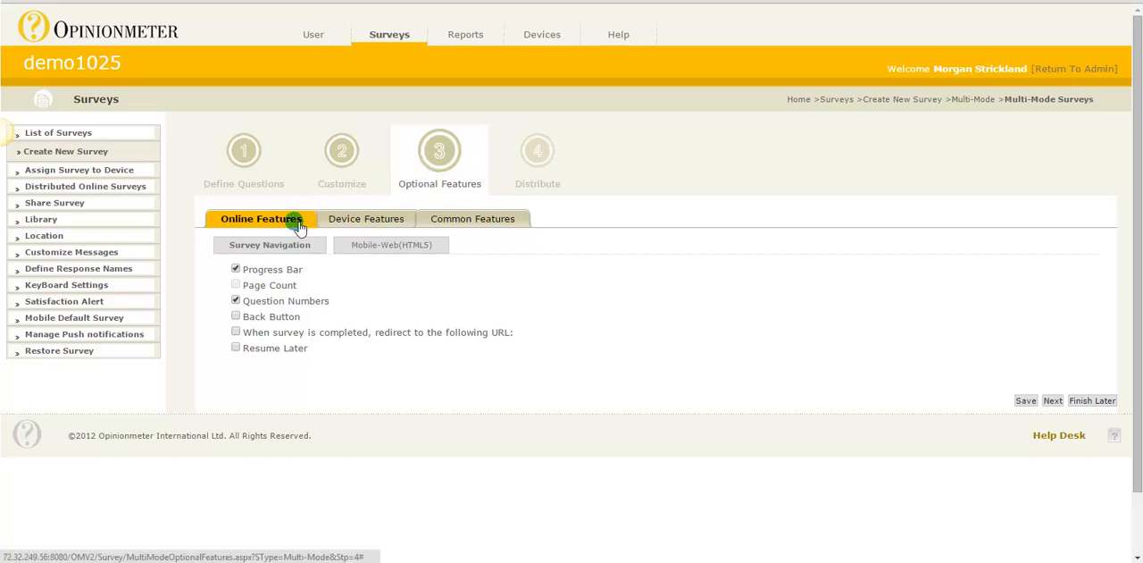
click(346, 223)
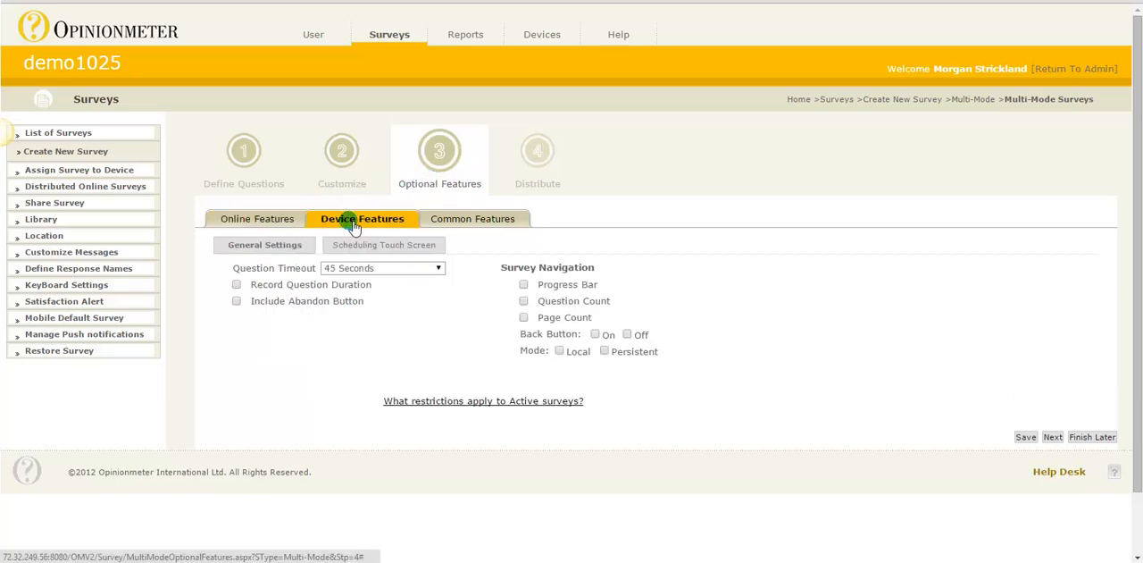
click(479, 223)
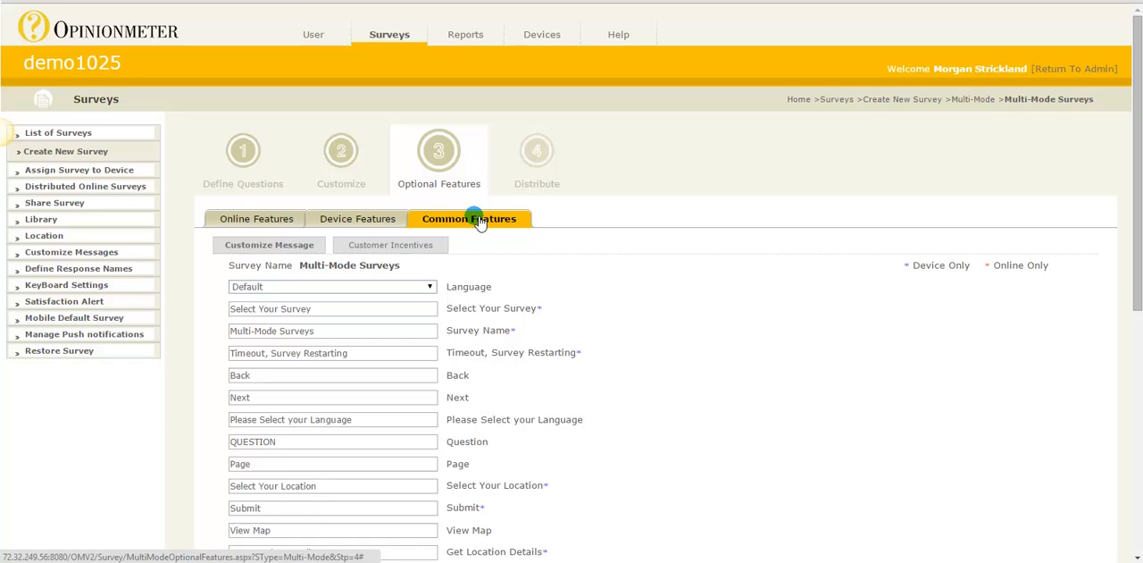
Examine the online navigation and Mobile-Web (HTML5) features, followed by the device settings and common message settings
click(266, 219)
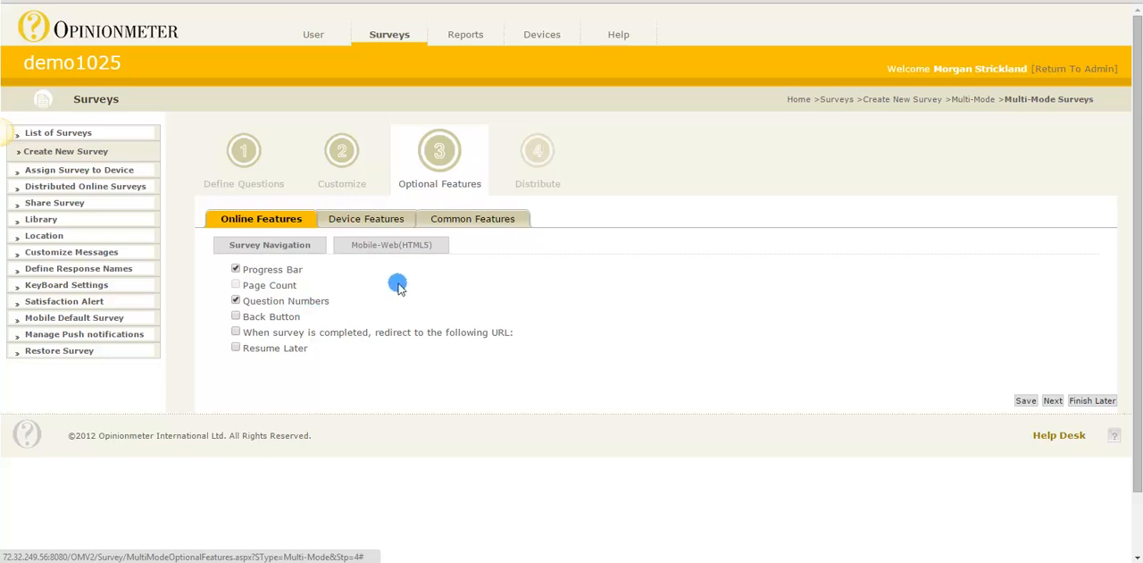
click(422, 252)
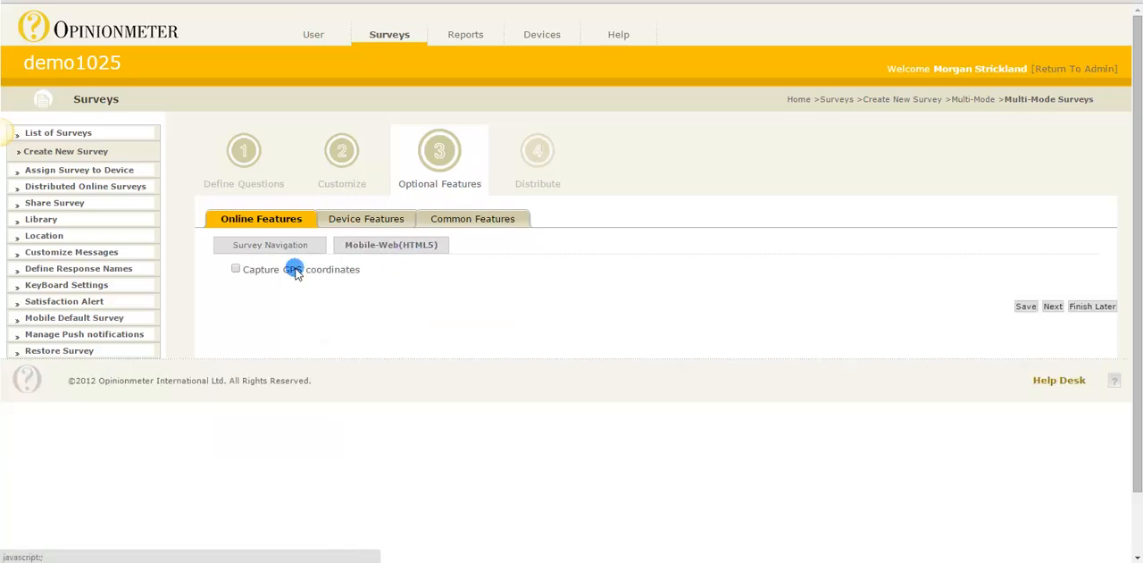
click(275, 247)
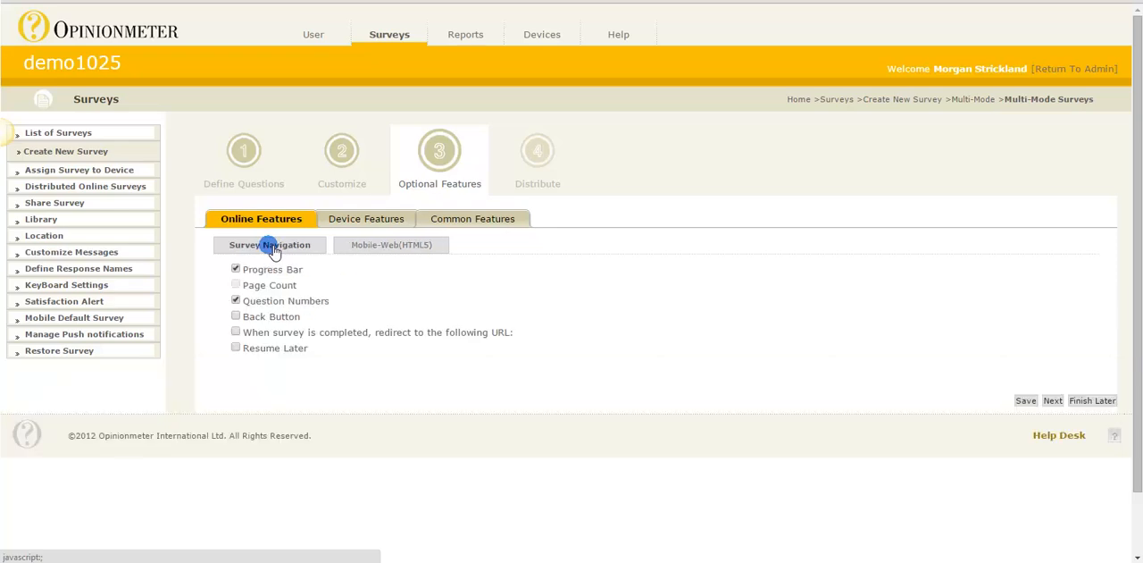
click(366, 224)
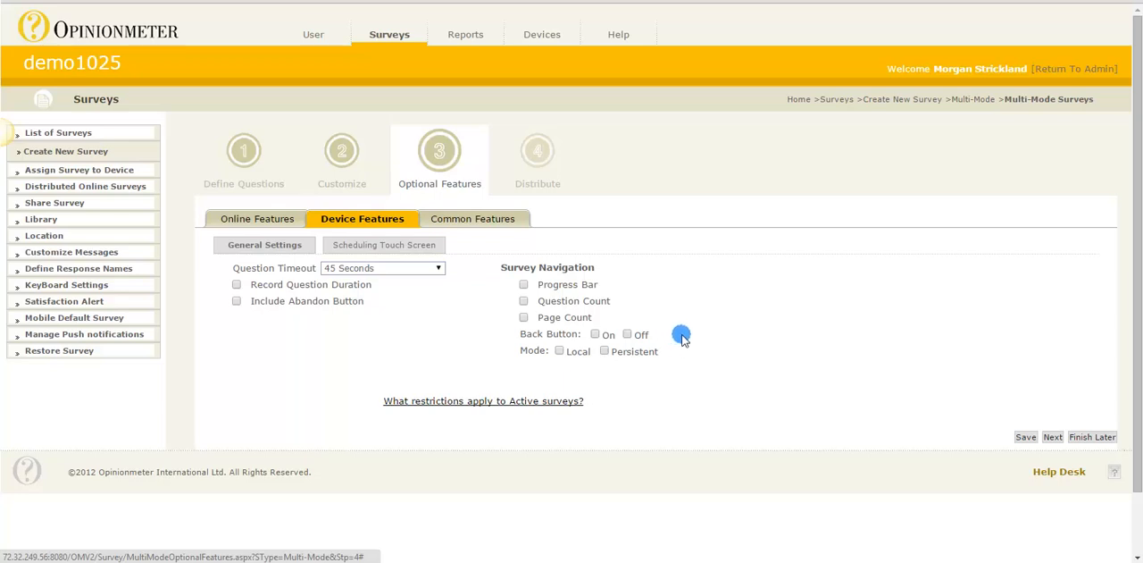
click(507, 221)
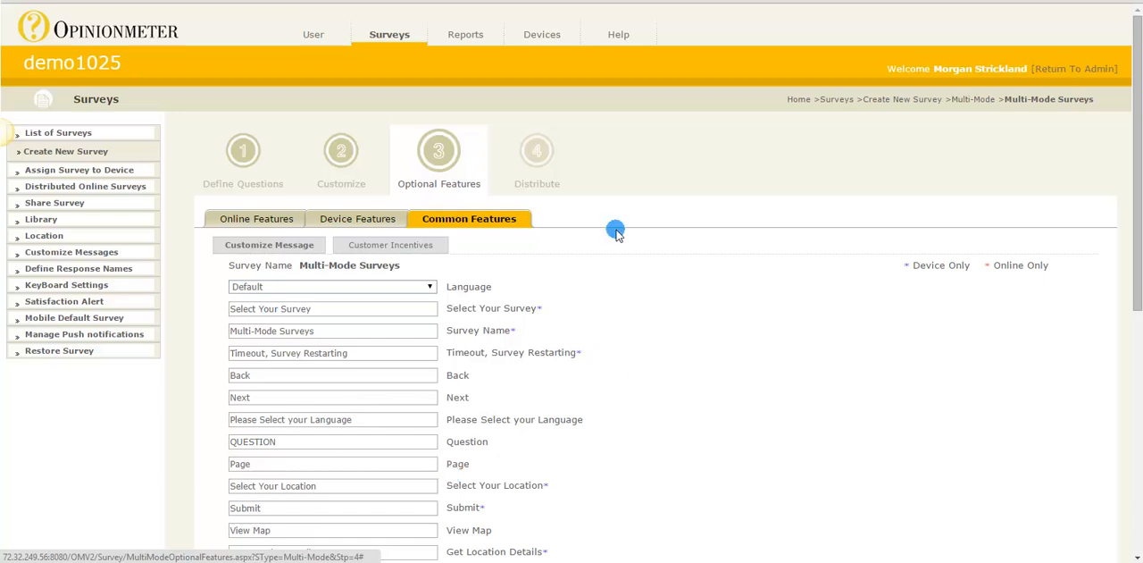
Go to the survey's device distribution and add the Ipad2 tablet from the address book as a recipient
click(553, 189)
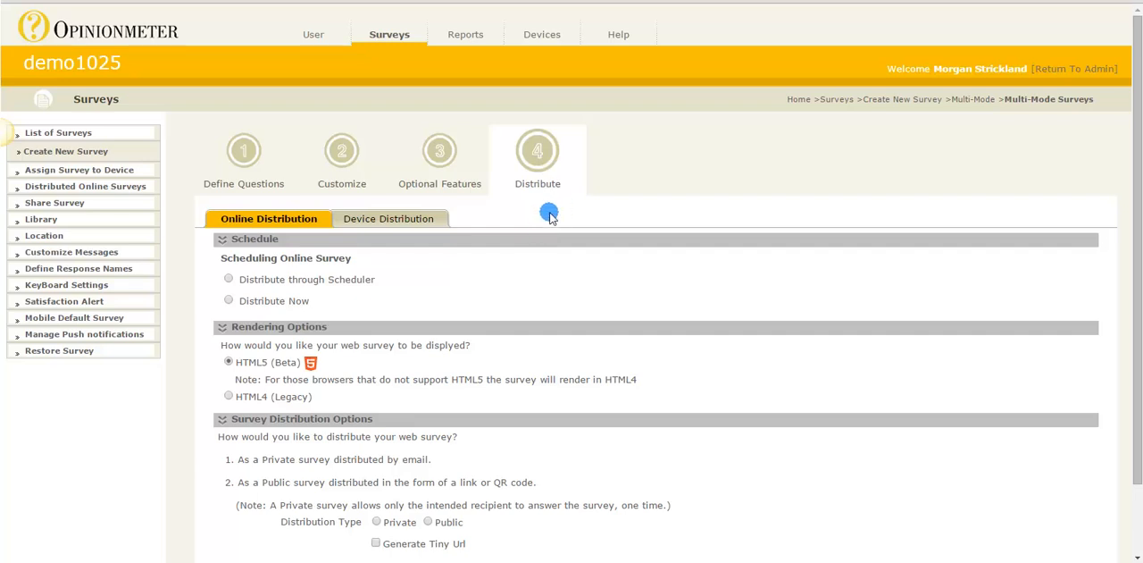
click(296, 224)
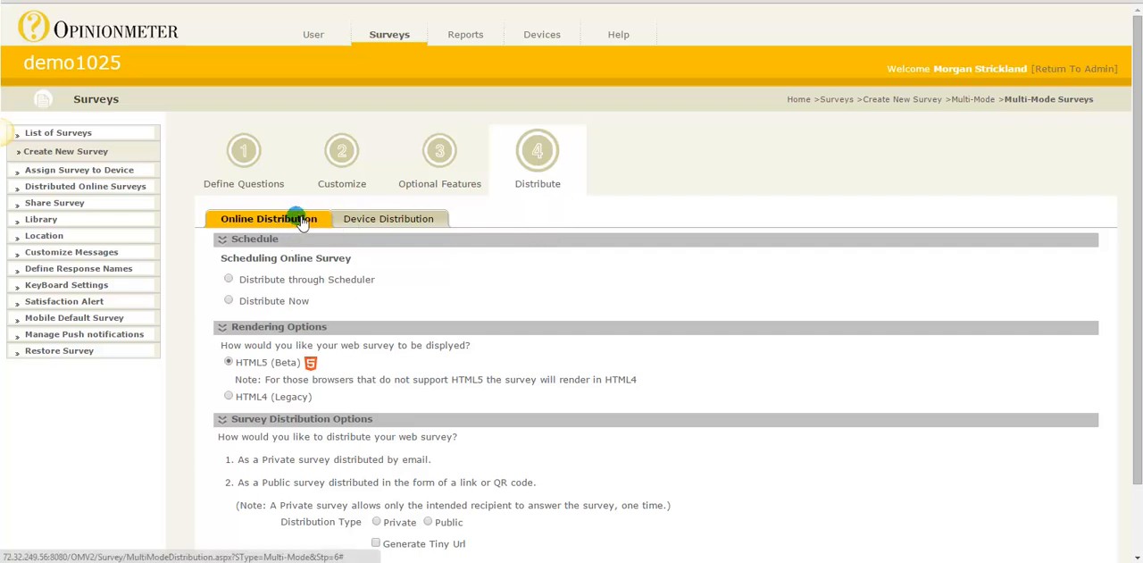
click(383, 224)
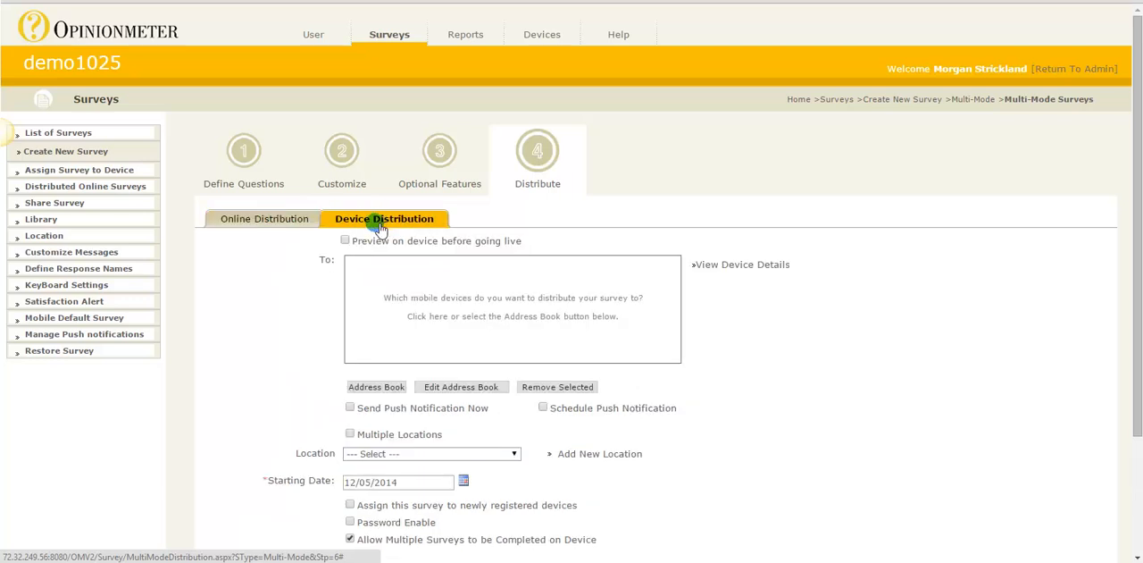
click(545, 299)
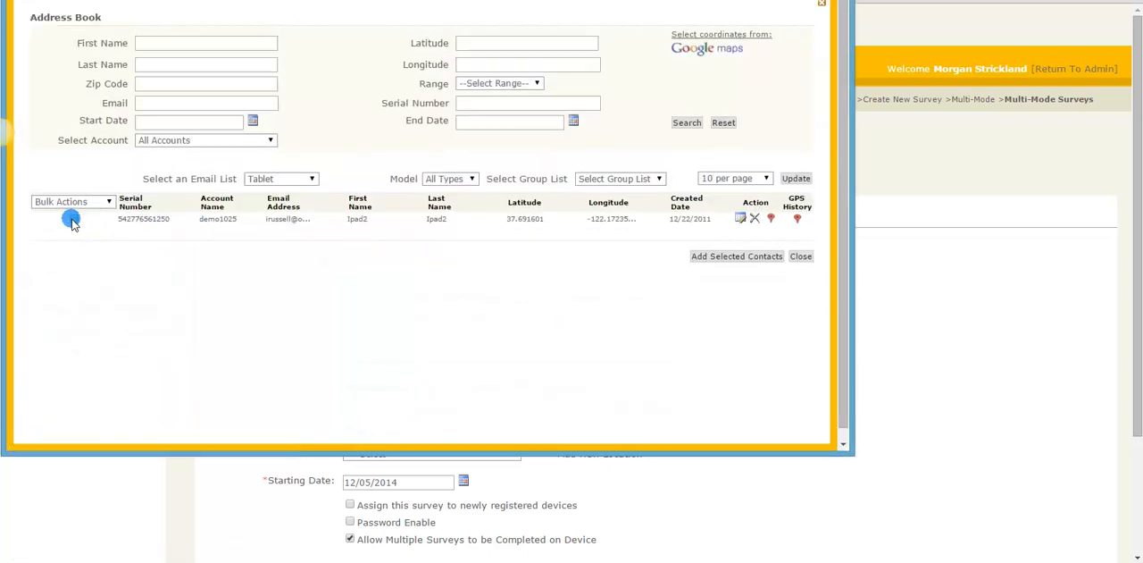
click(73, 221)
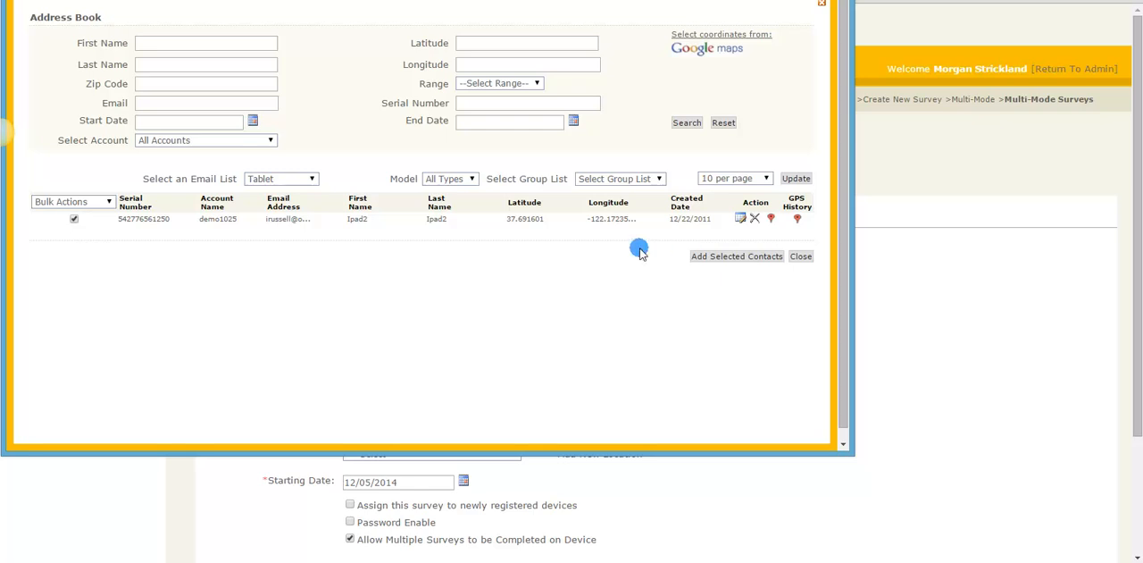
click(719, 257)
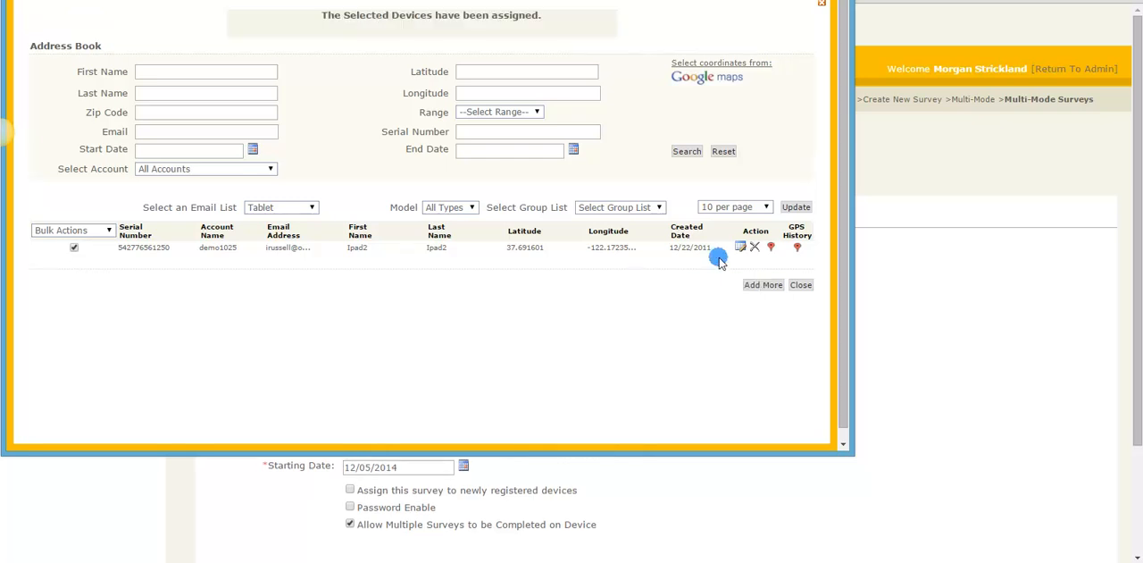
click(798, 284)
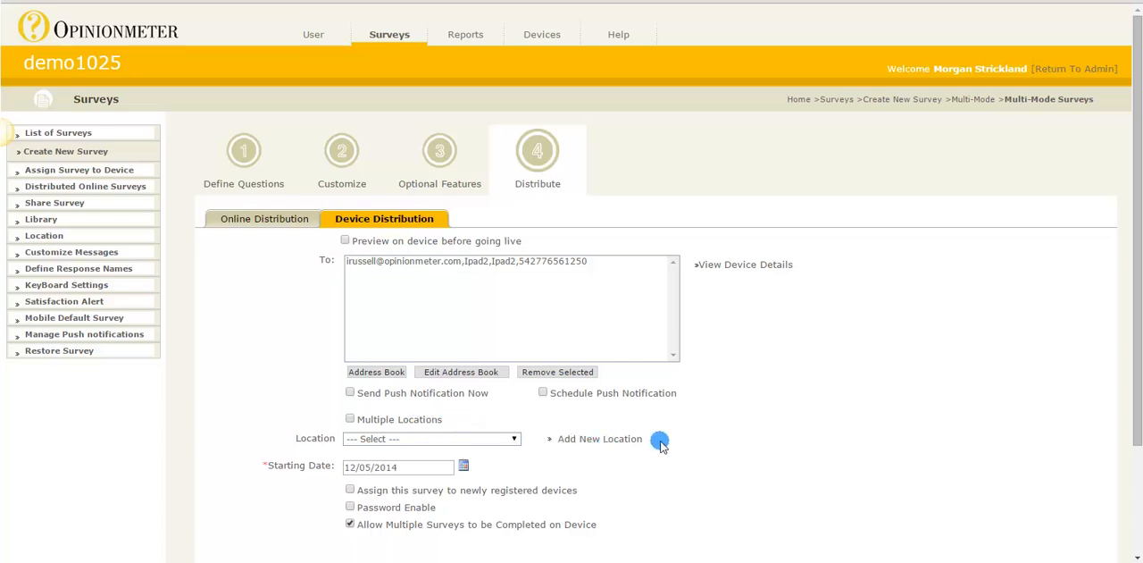
Save the device distribution without choosing a location, accepting the default location
scroll(663, 445, down, 1)
scroll(666, 446, down, 1)
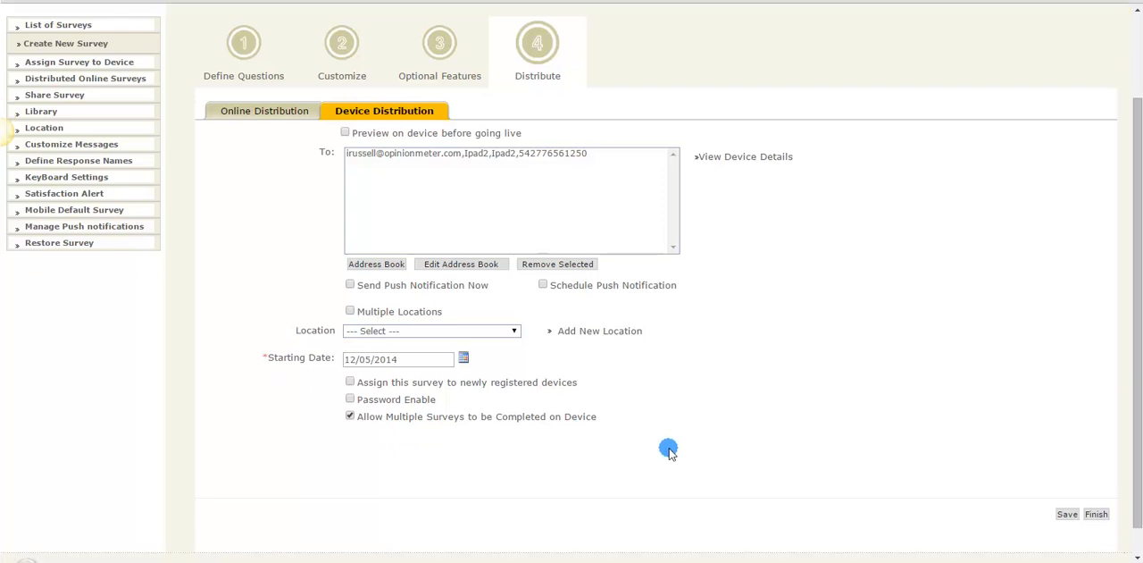
click(1068, 516)
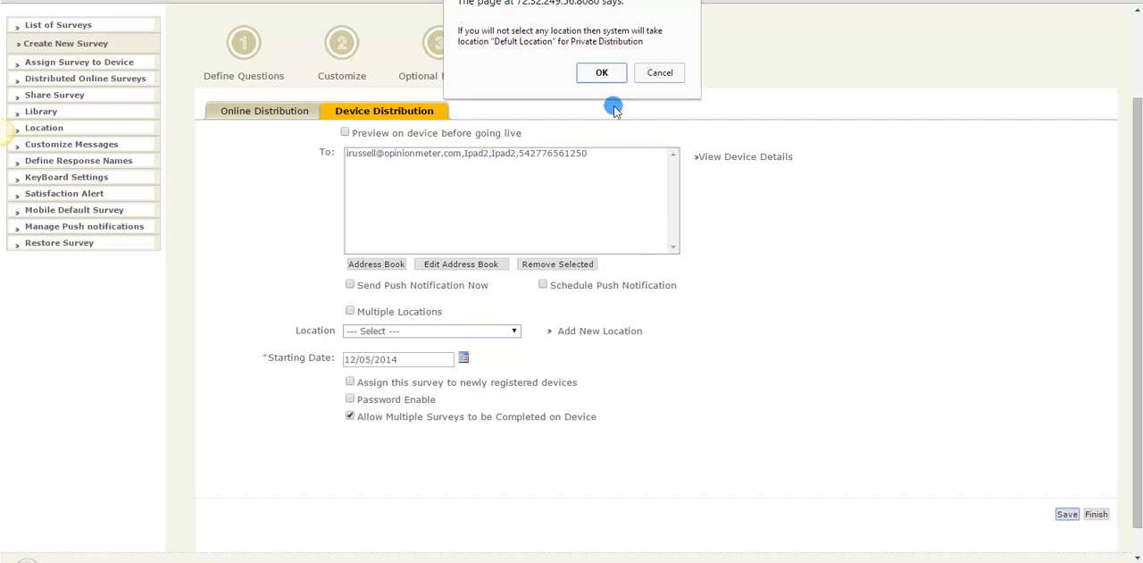
click(603, 73)
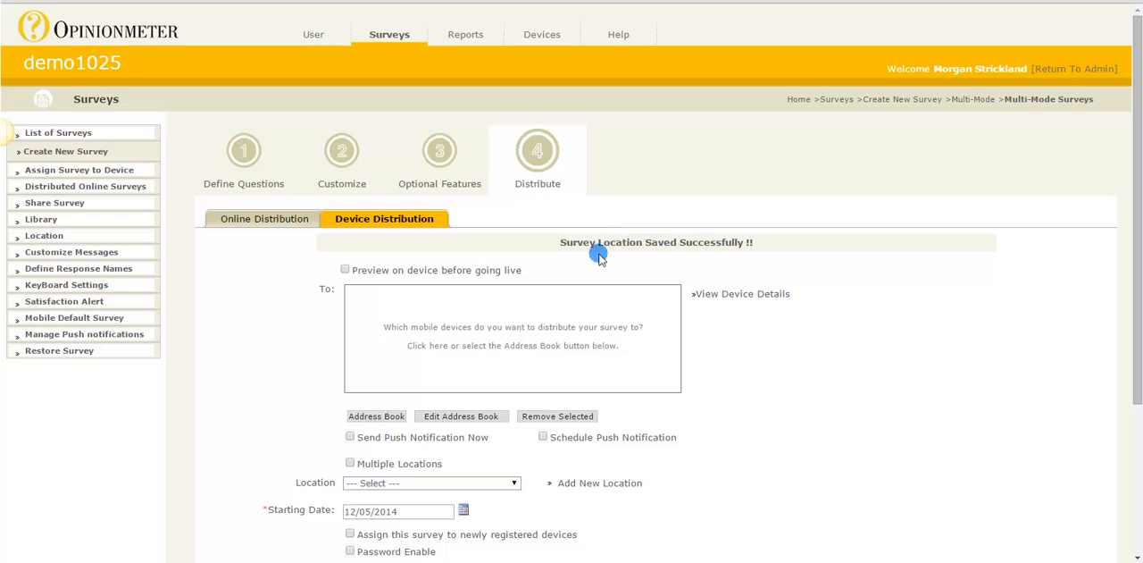
Set the online survey's schedule option to Distribute through Scheduler
click(242, 224)
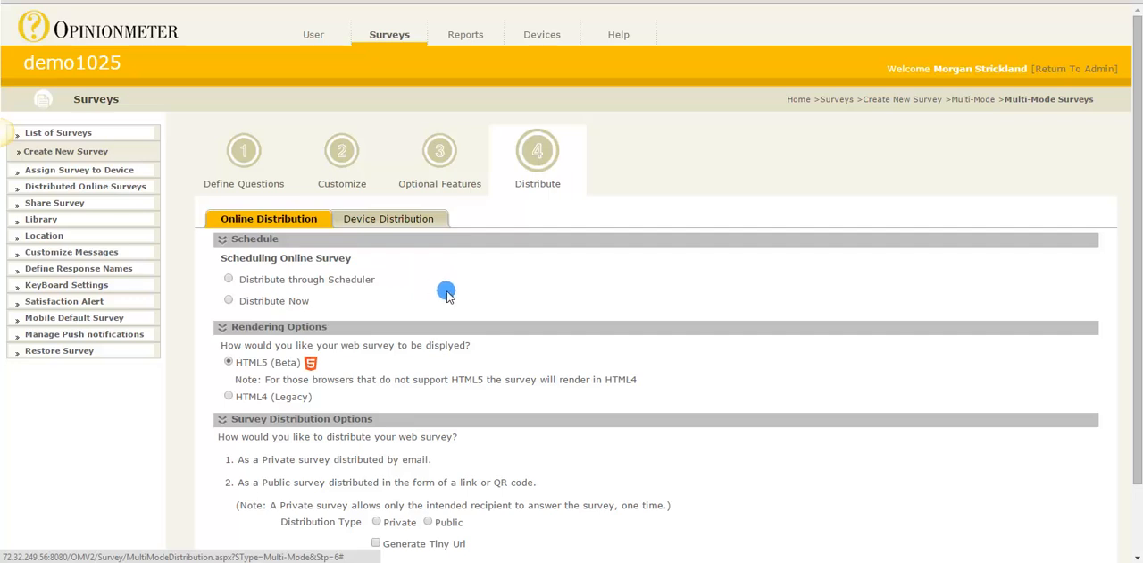
scroll(446, 294, down, 1)
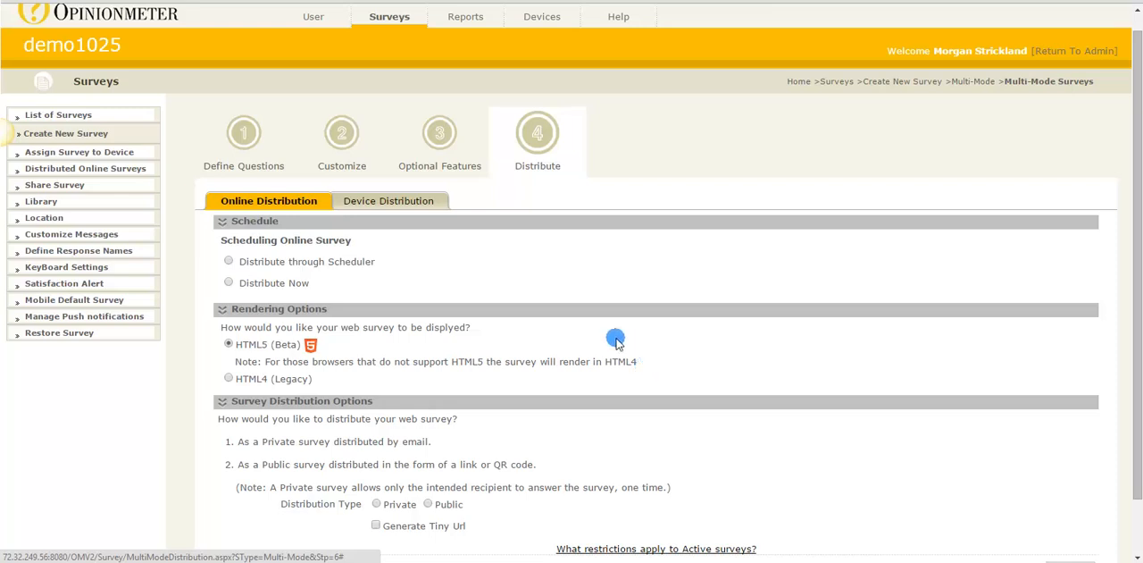
click(229, 263)
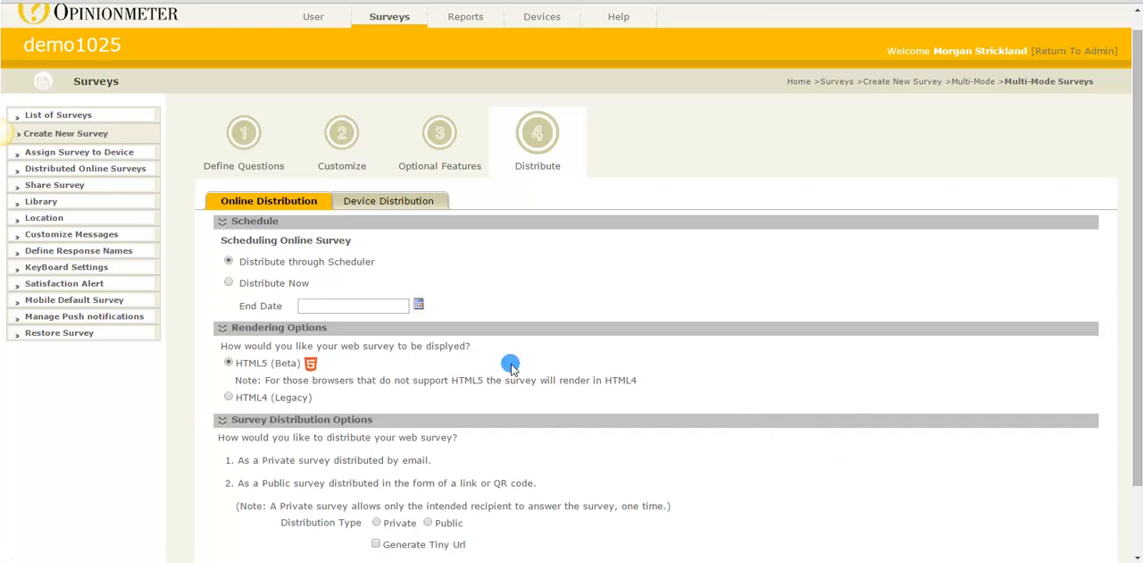
scroll(608, 355, down, 1)
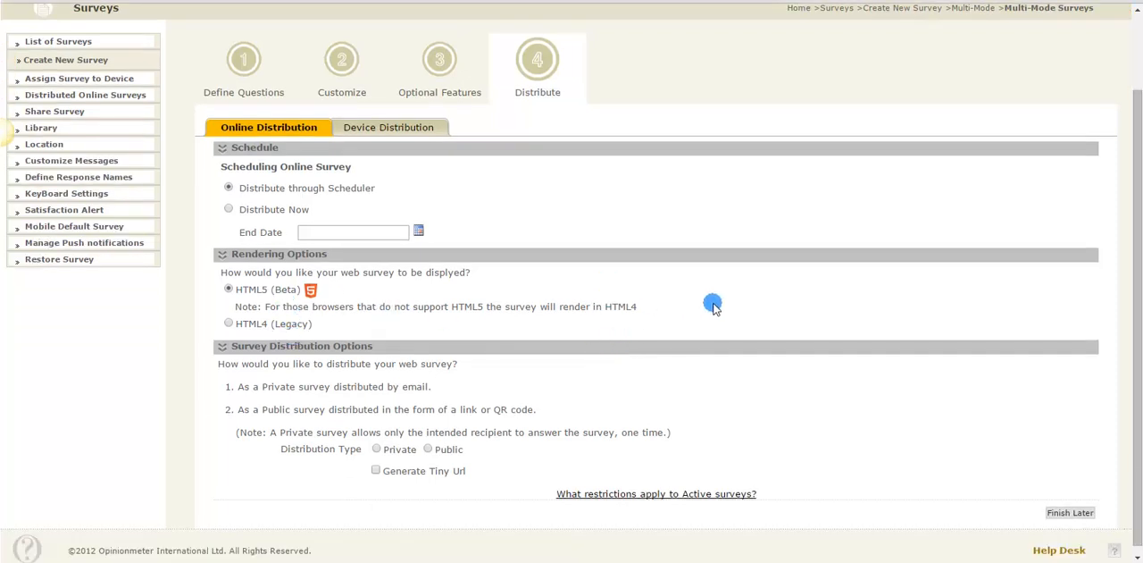
scroll(715, 306, down, 1)
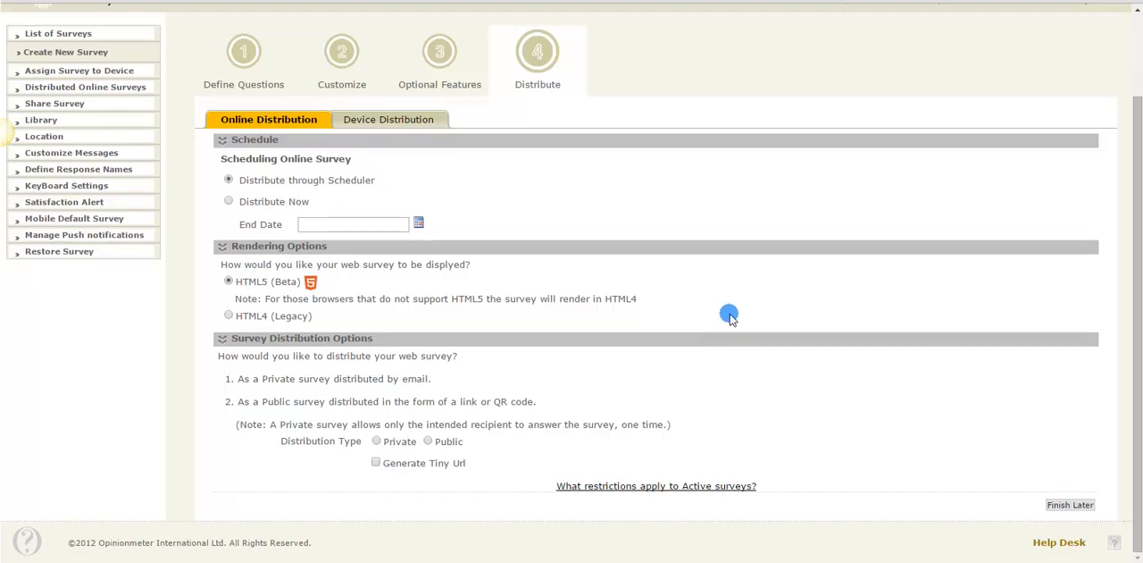
Choose Private as the online distribution type and select A Test List as the email list
click(378, 442)
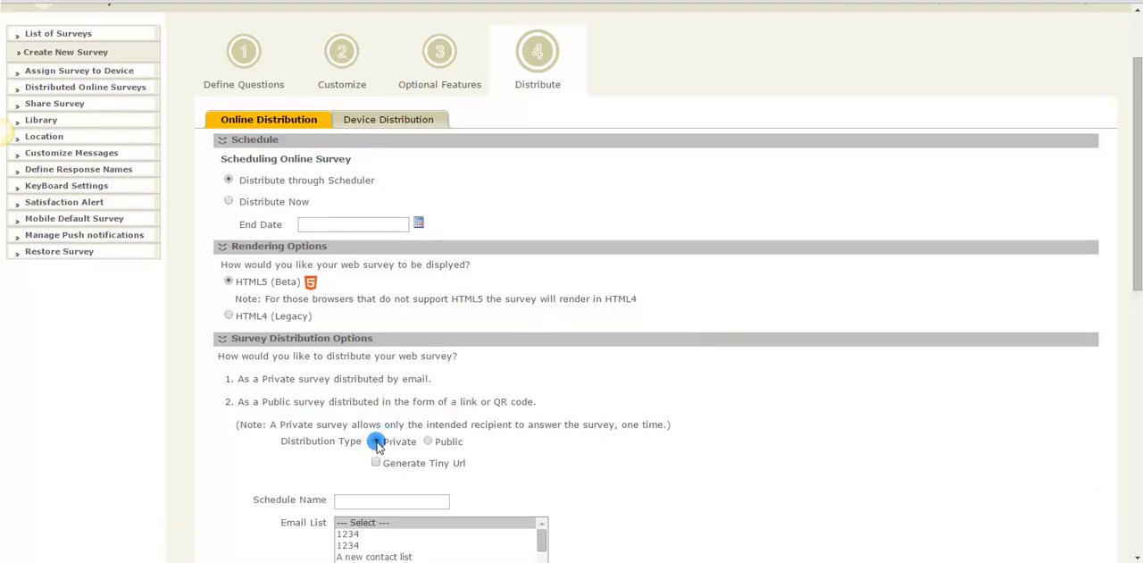
scroll(699, 473, down, 2)
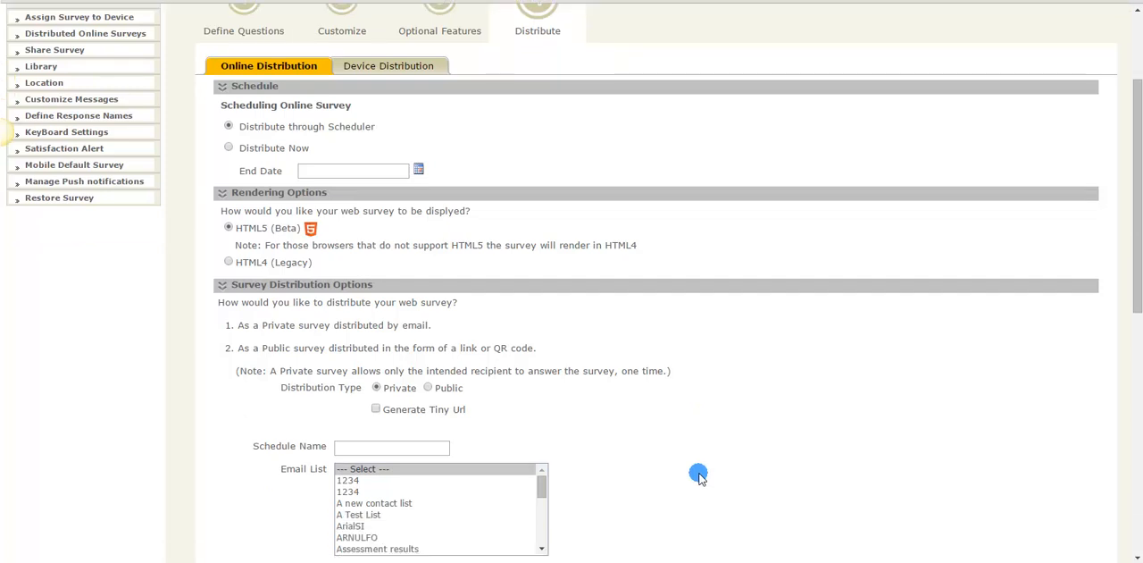
scroll(699, 473, down, 1)
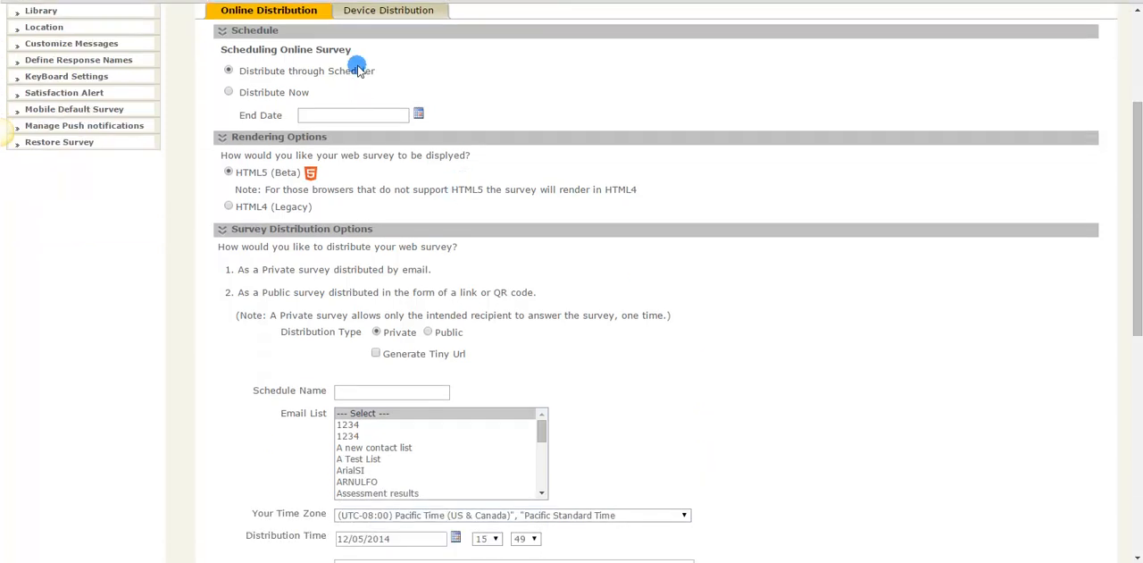
click(357, 425)
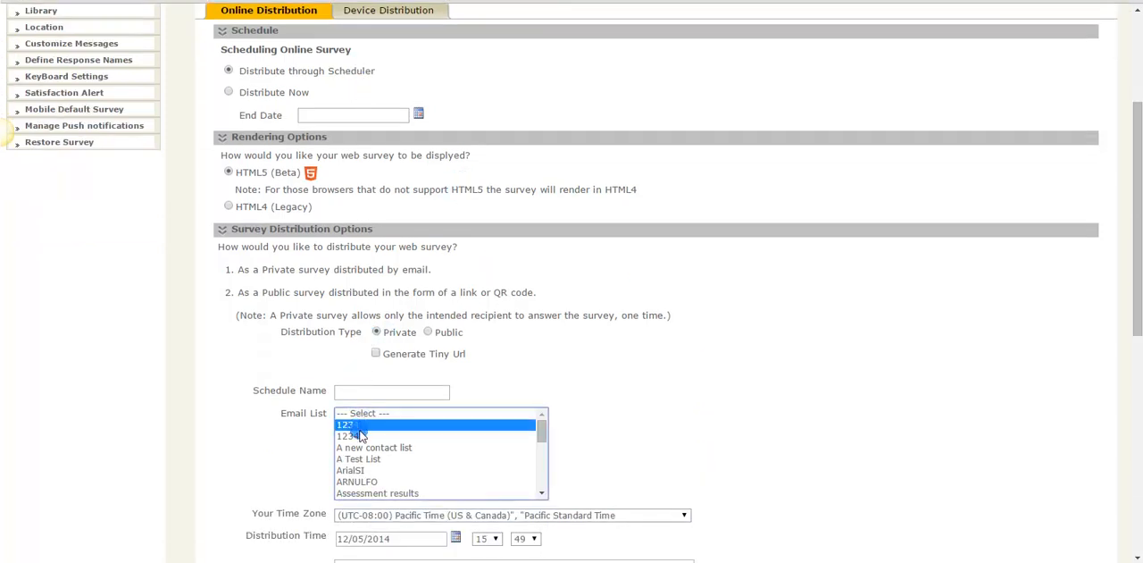
click(361, 447)
click(360, 458)
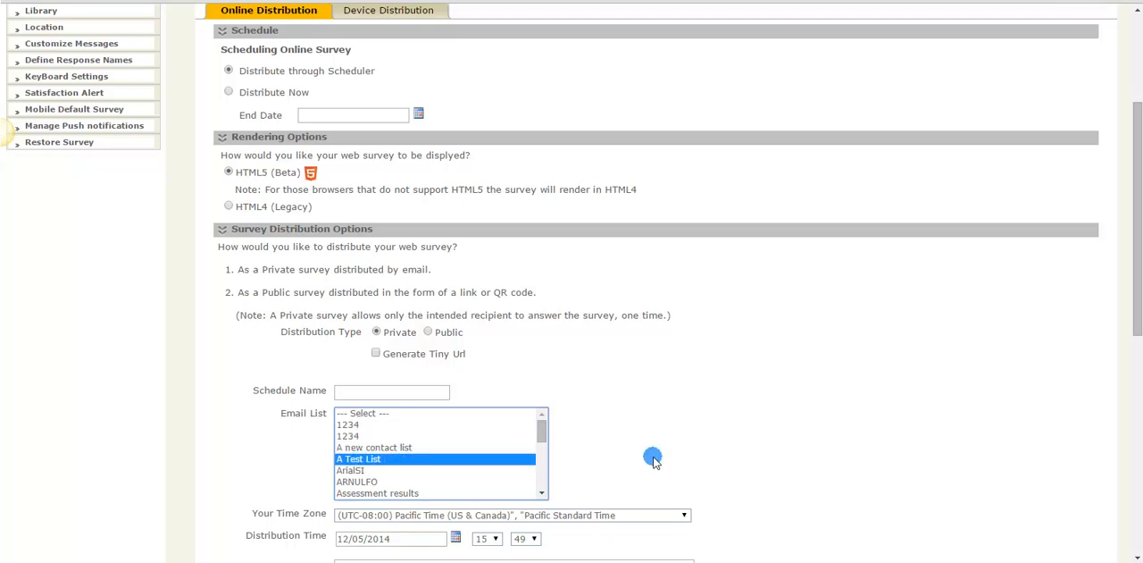
Examine the available email templates and the default invitation message for the private survey
scroll(653, 457, down, 3)
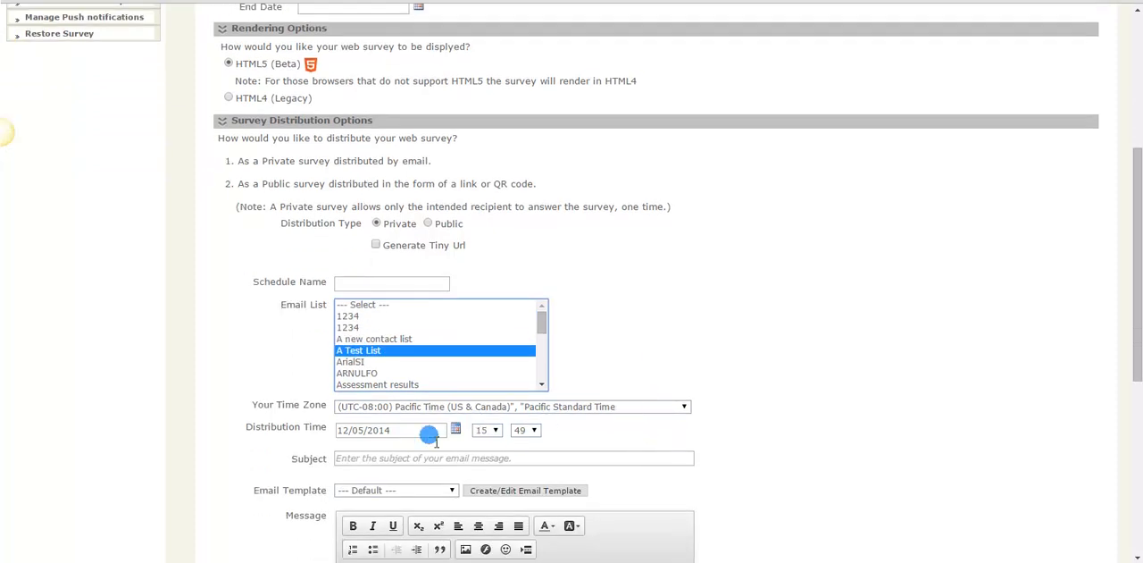
click(415, 485)
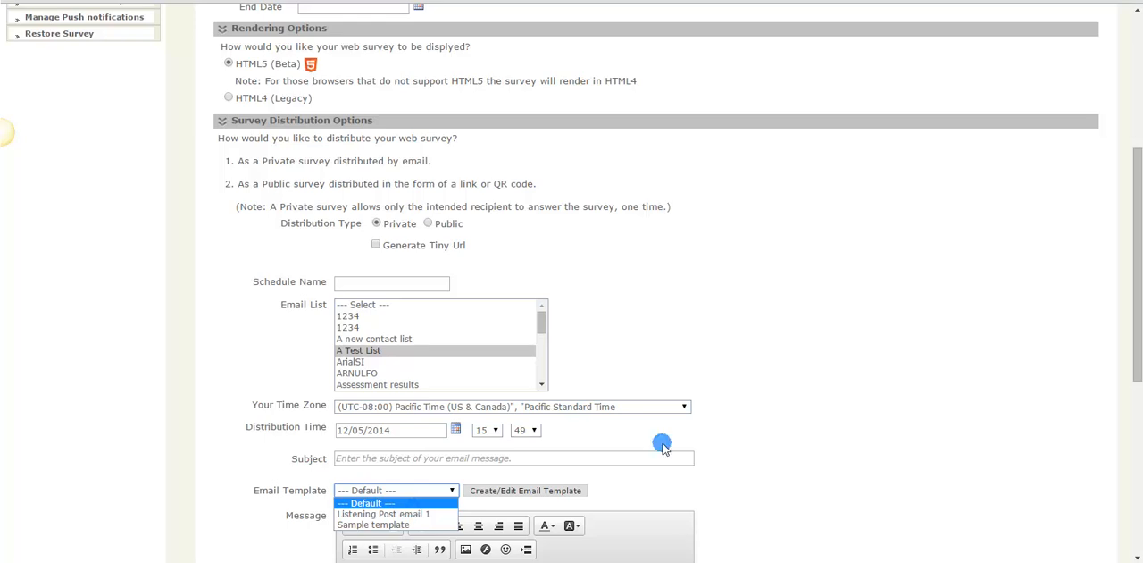
click(808, 436)
scroll(804, 438, down, 7)
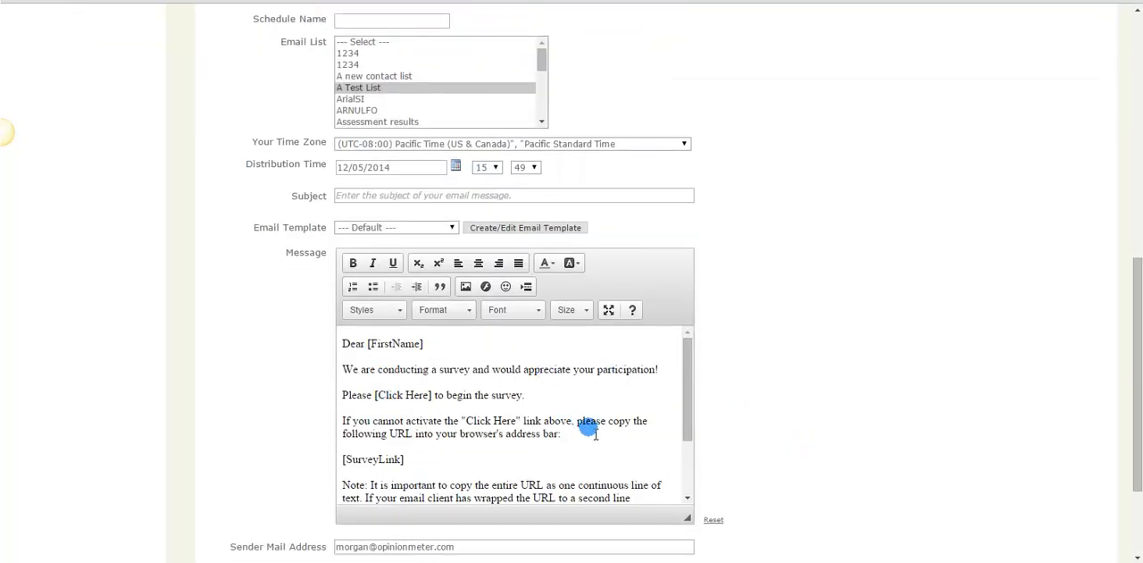
scroll(592, 427, up, 5)
scroll(595, 429, up, 2)
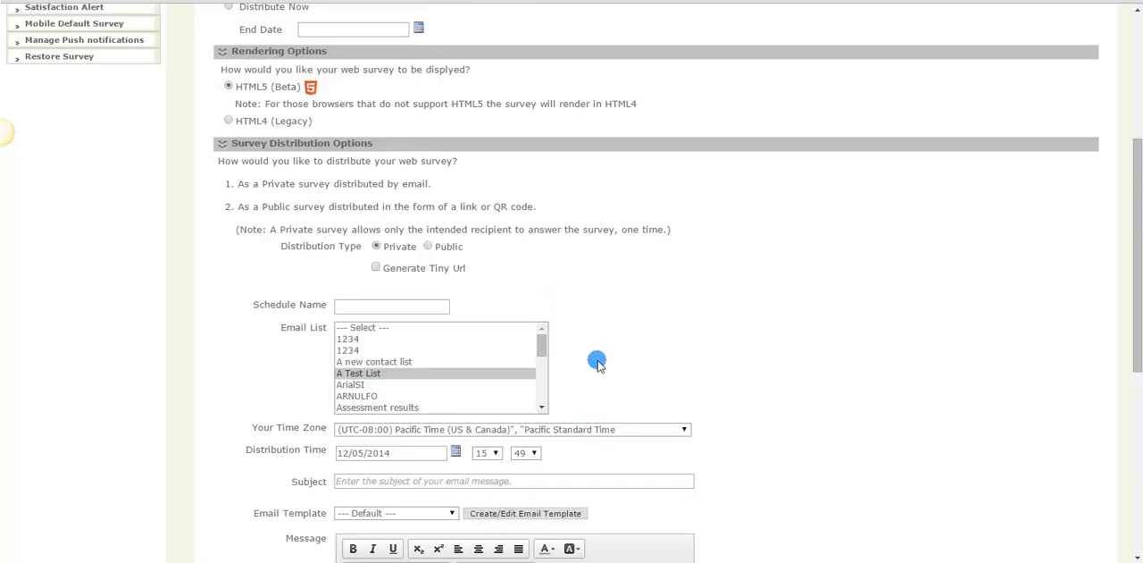
Change the distribution type to Public and generate a tiny URL and a QR code image for the survey
click(450, 250)
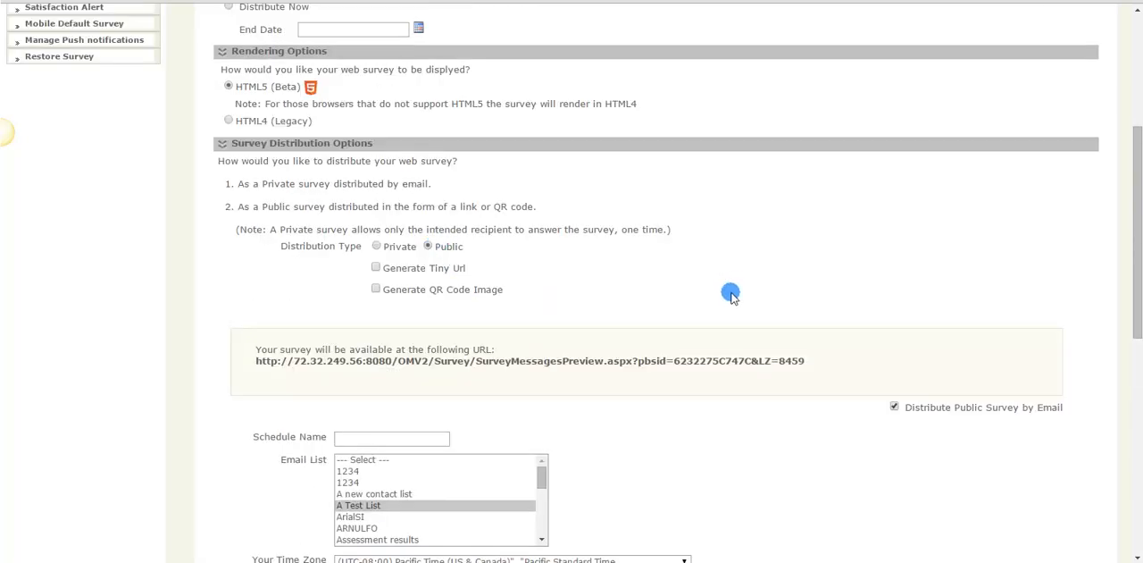
click(379, 268)
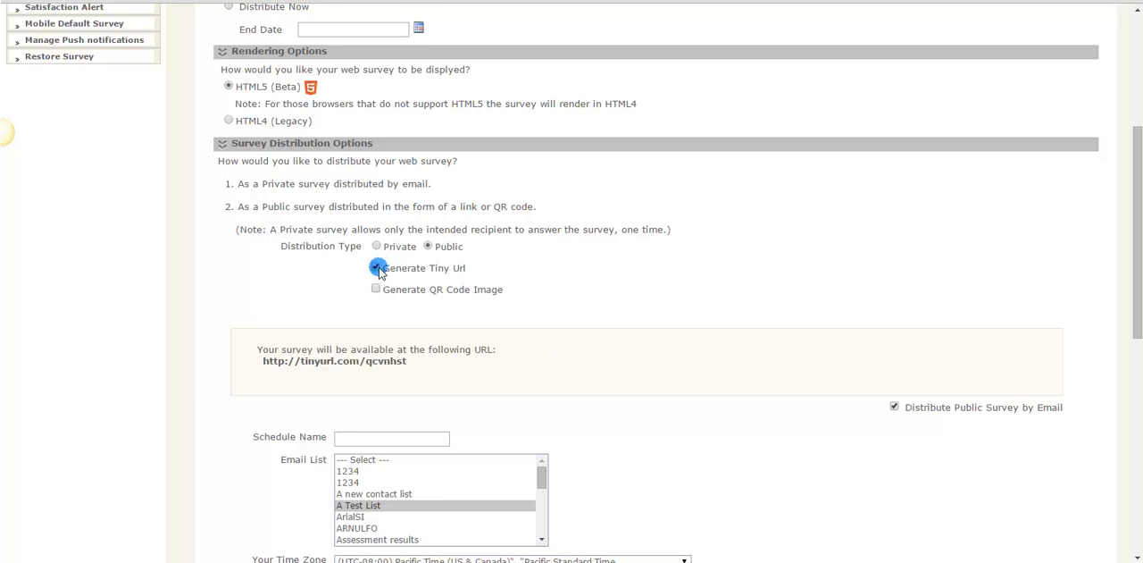
click(377, 289)
scroll(647, 335, up, 2)
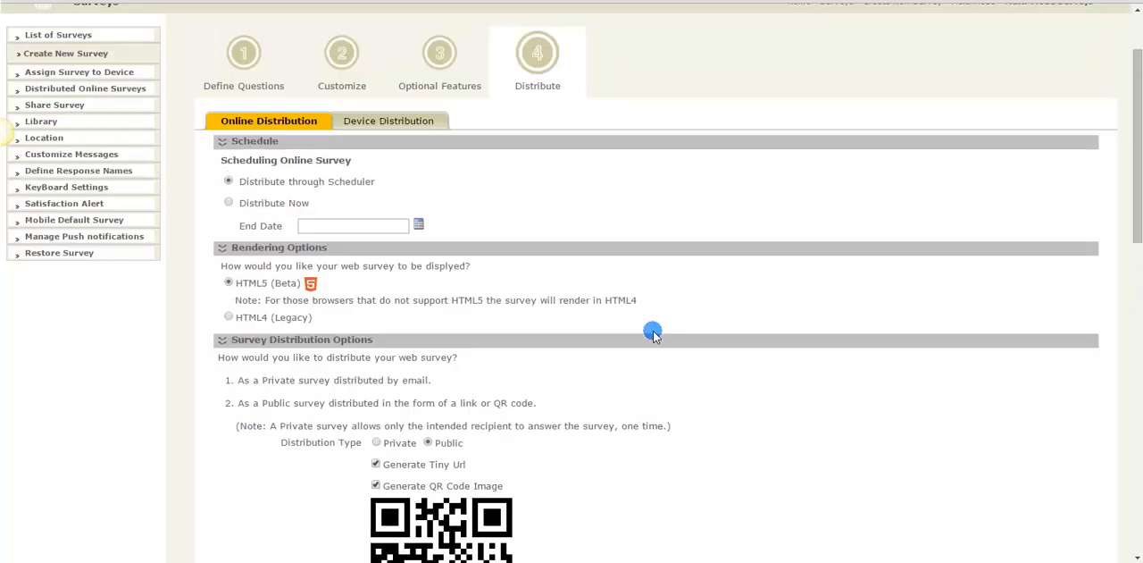
Review the public survey's email message and sender settings, and return to the device distribution
scroll(653, 332, down, 4)
scroll(697, 325, down, 6)
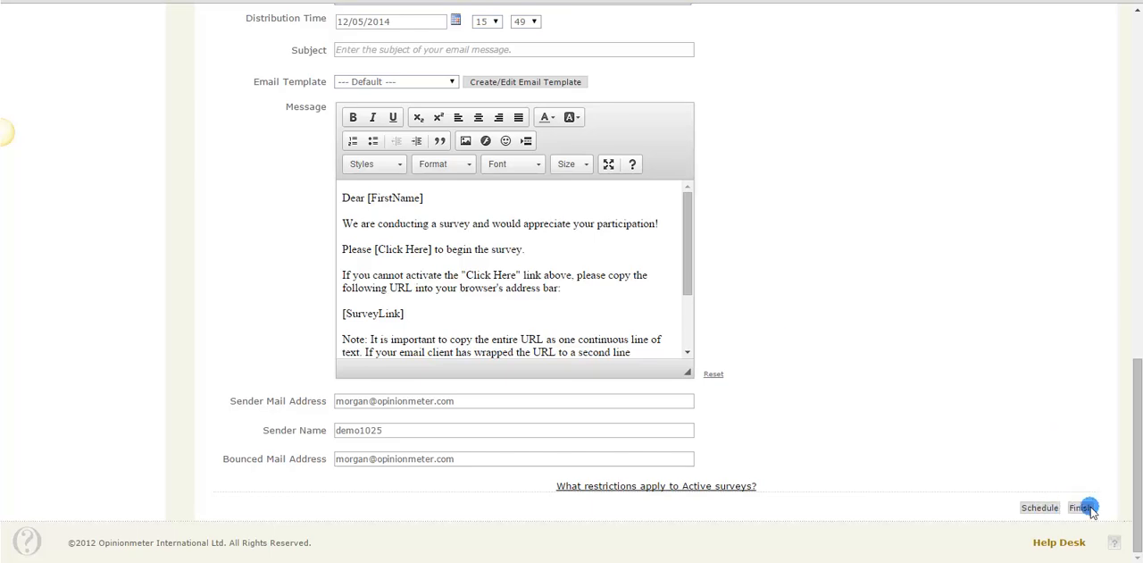
scroll(983, 331, up, 10)
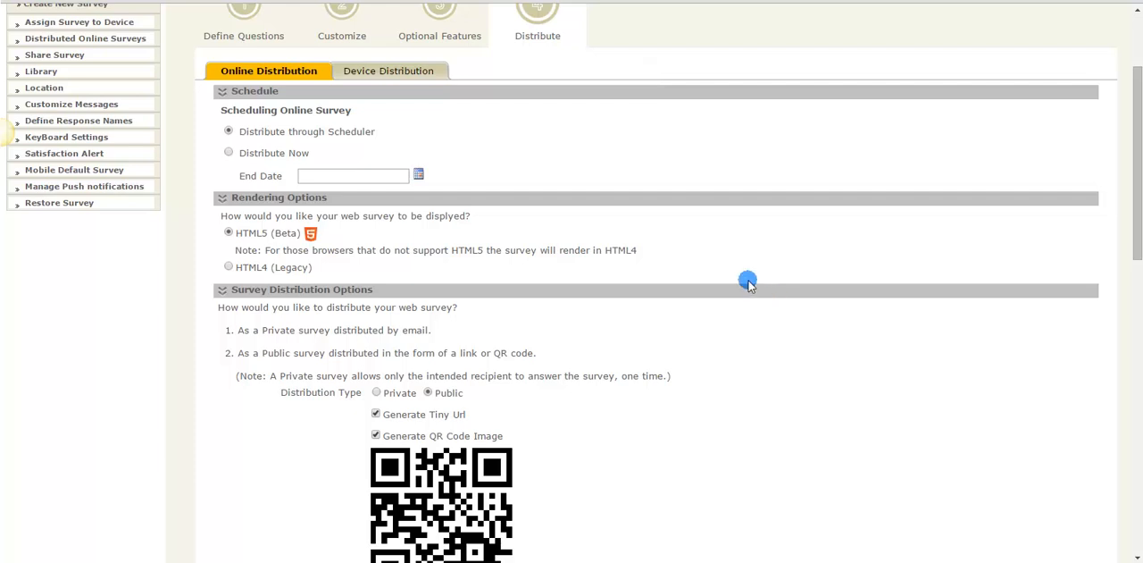
scroll(746, 280, up, 3)
scroll(746, 280, up, 1)
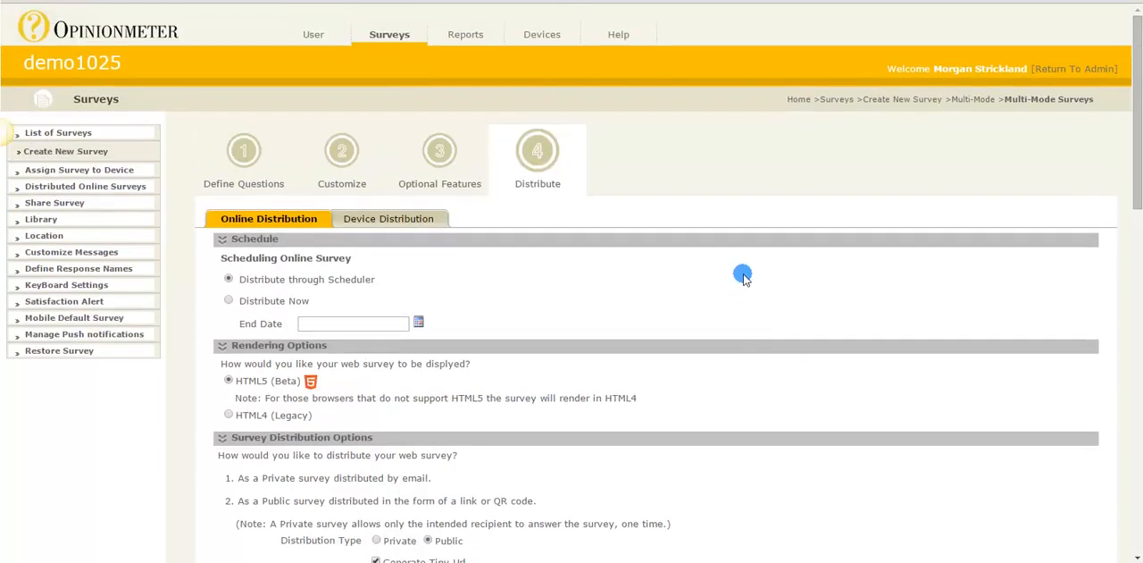
click(393, 219)
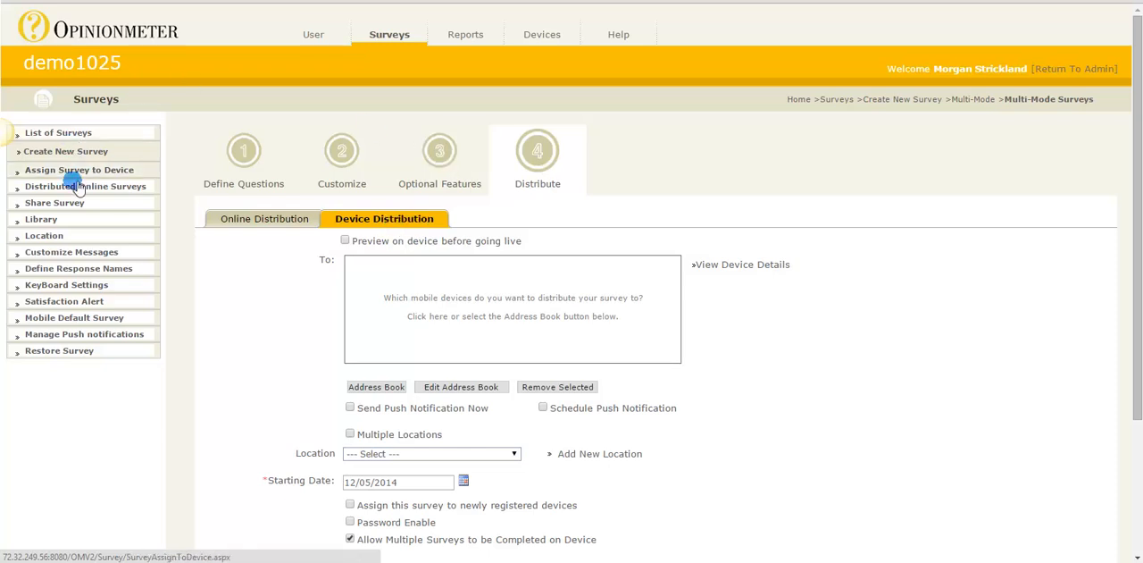
Start a new analysis report and select Multi Mode Survey as its survey
click(468, 37)
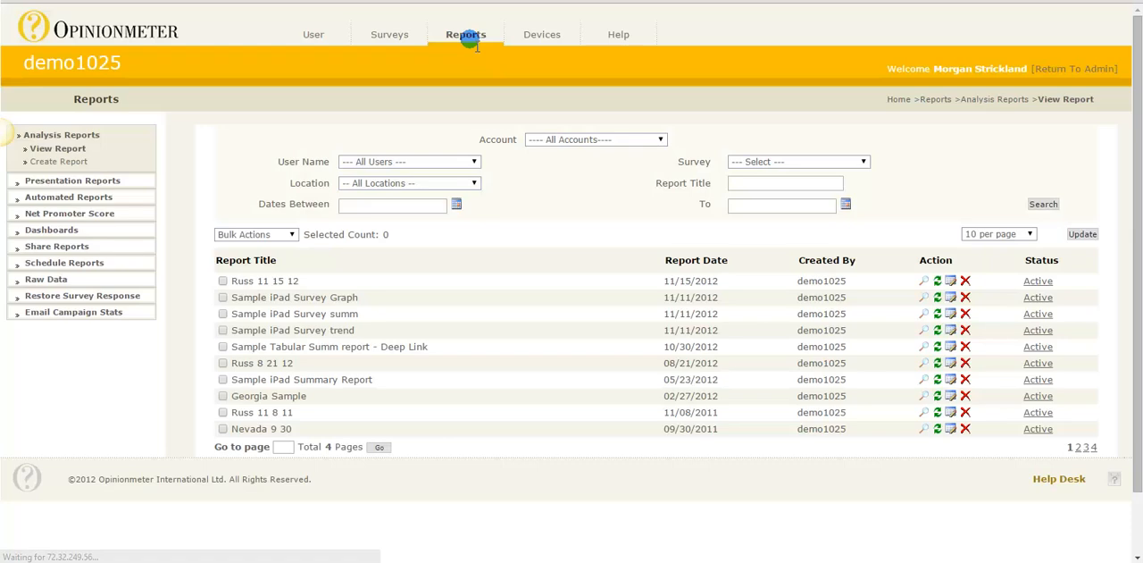
click(96, 158)
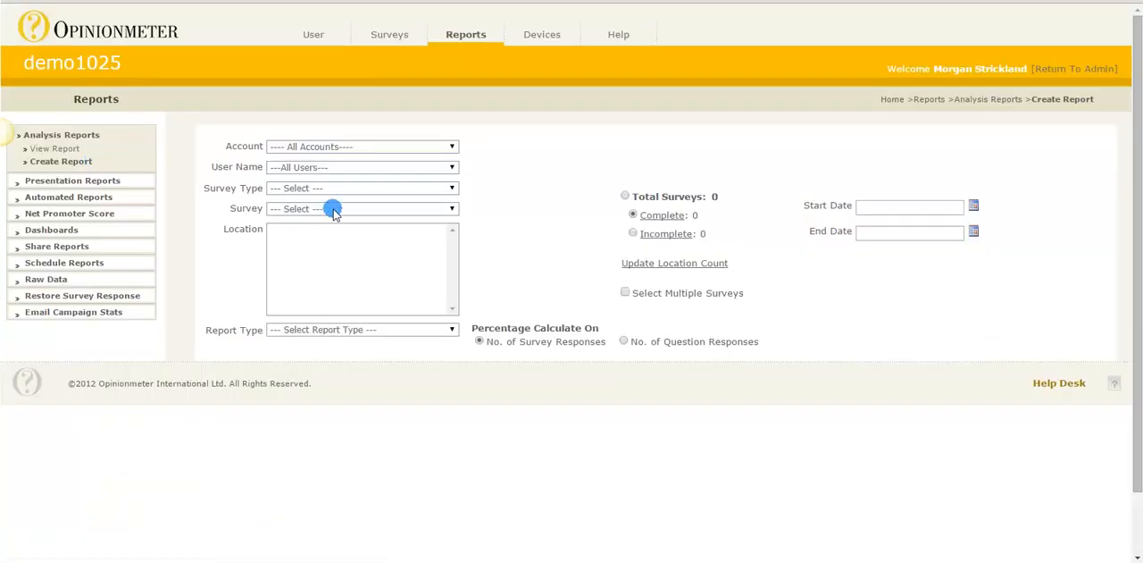
click(334, 210)
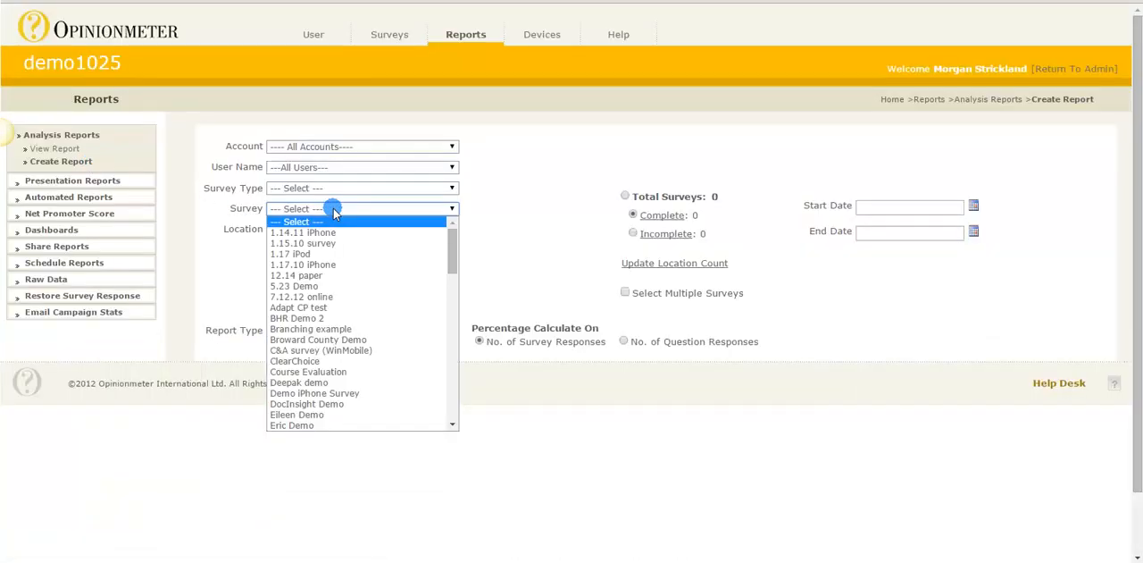
text(mu)
key(Return)
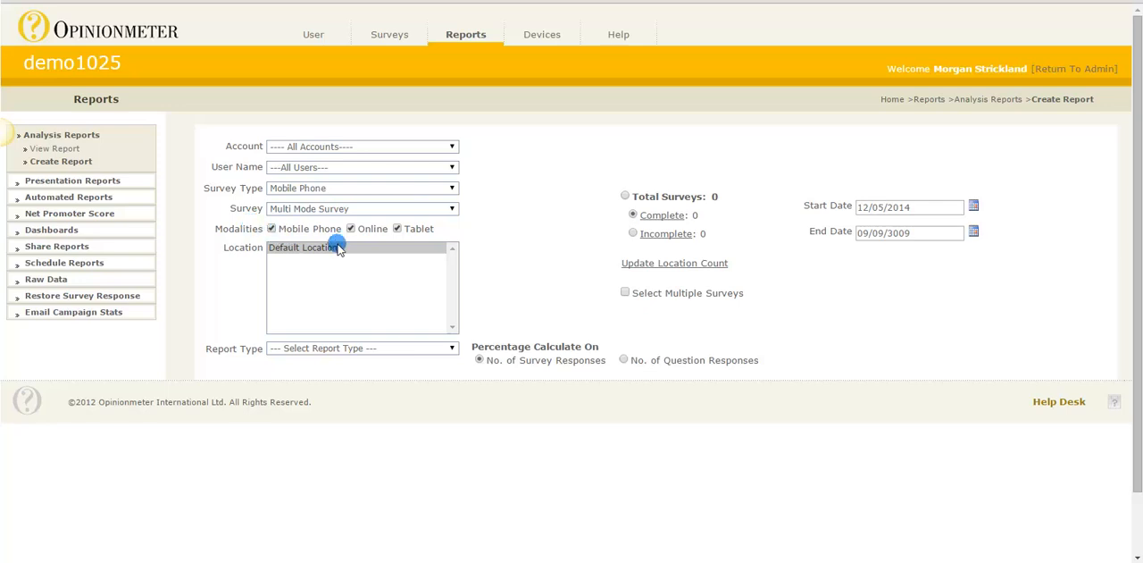
Change the report's survey to Multi-Mode Surveys and exclude the Tablet and Online modalities
click(394, 210)
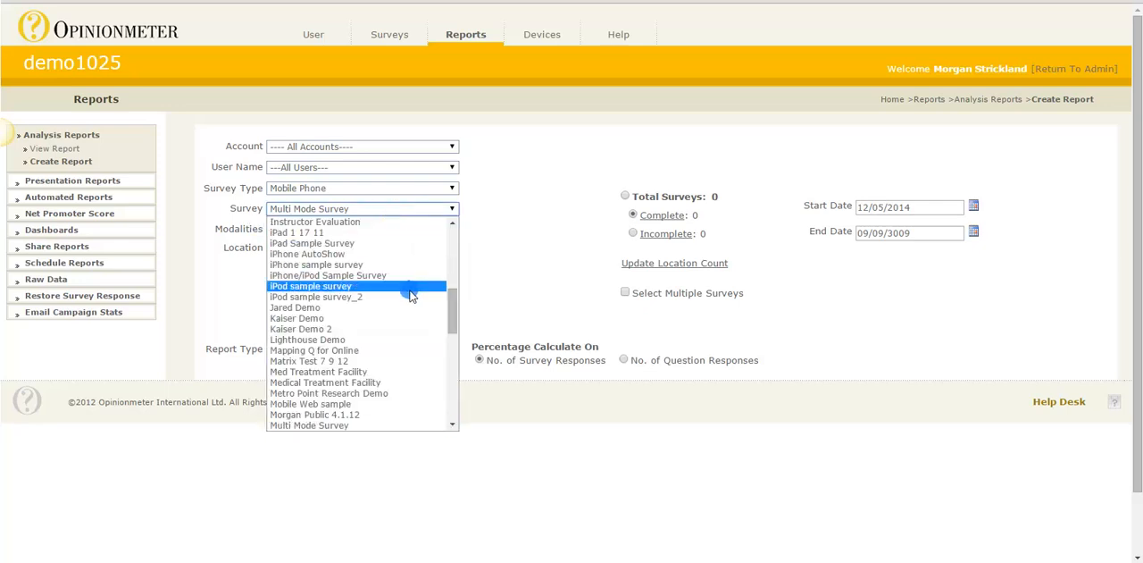
scroll(406, 293, down, 1)
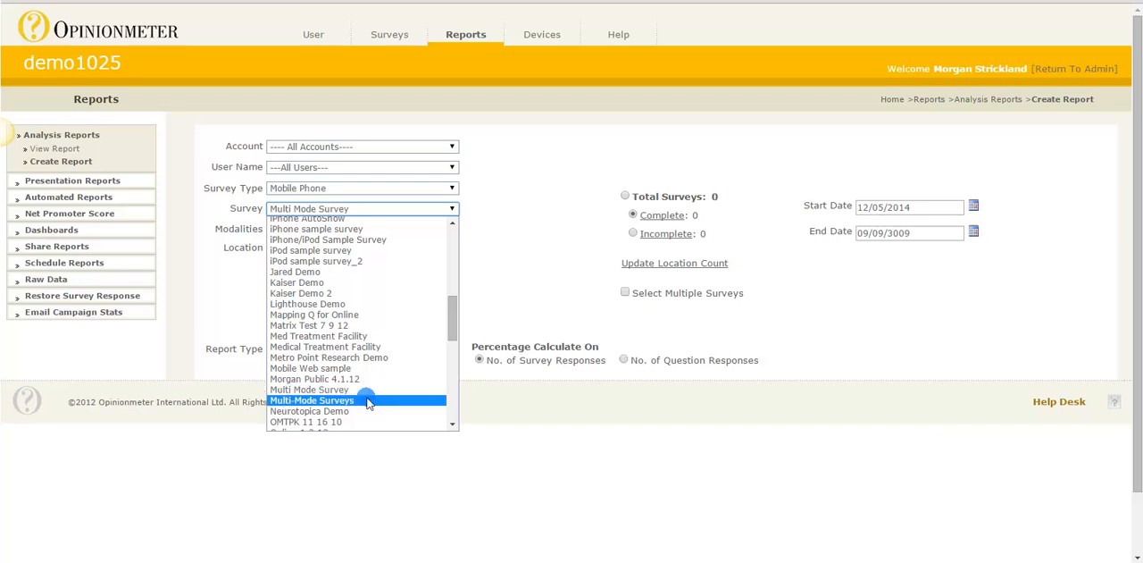
click(368, 400)
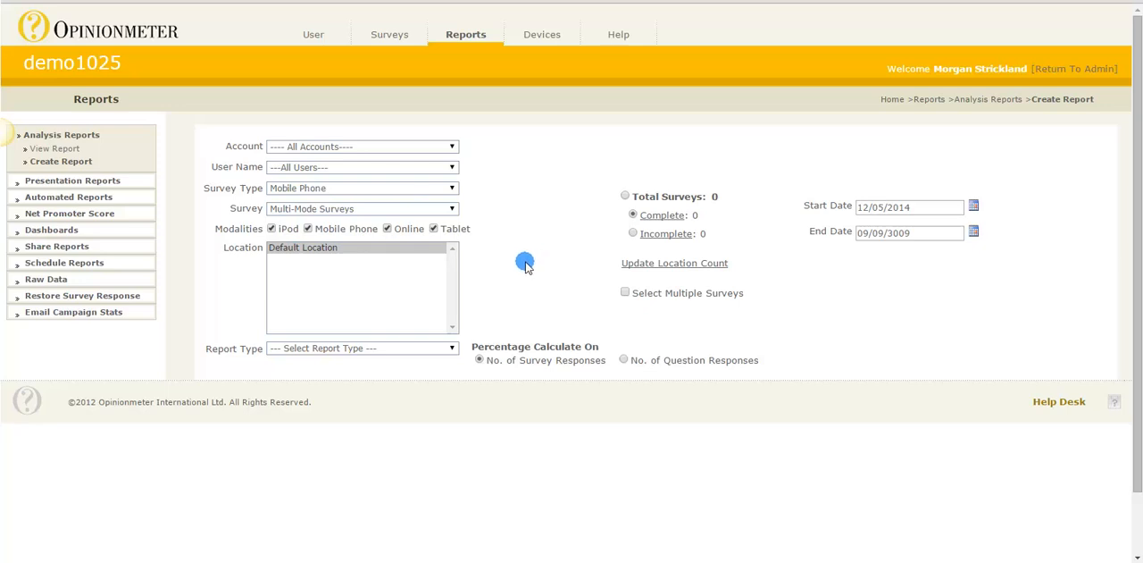
click(434, 230)
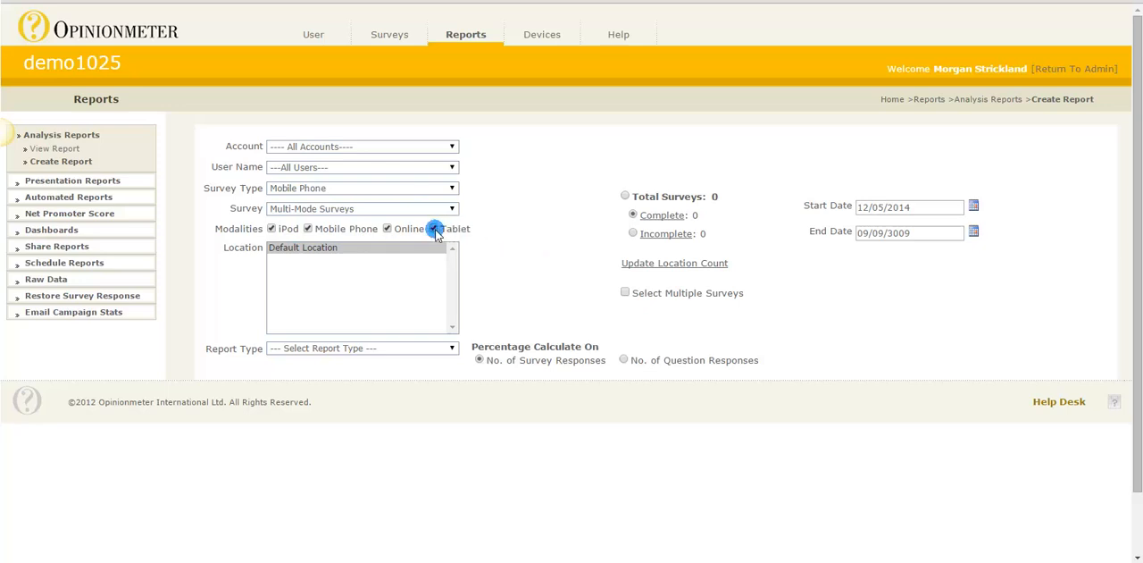
click(388, 229)
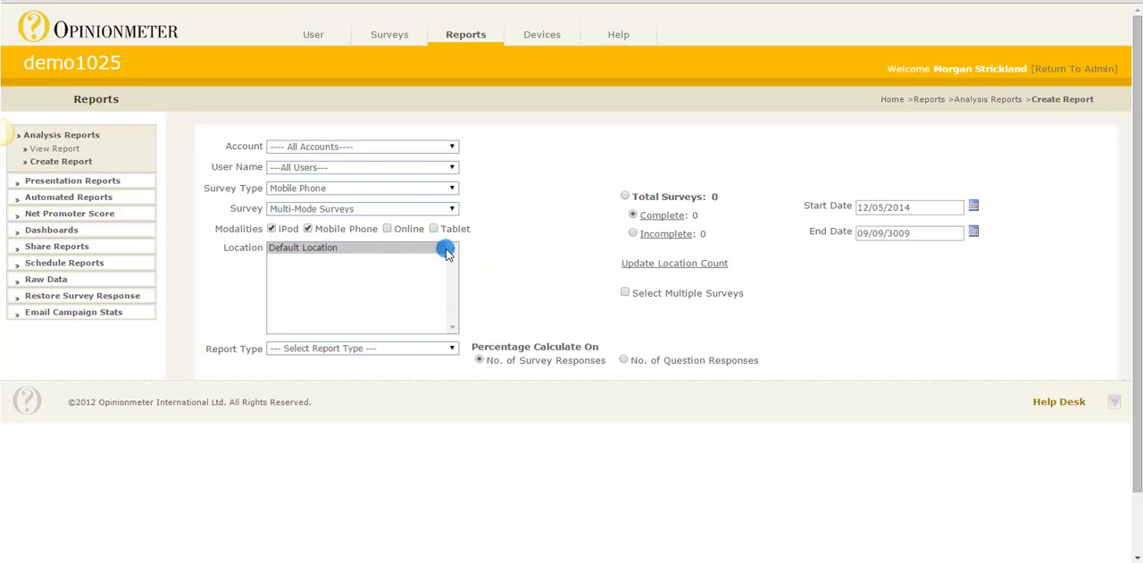